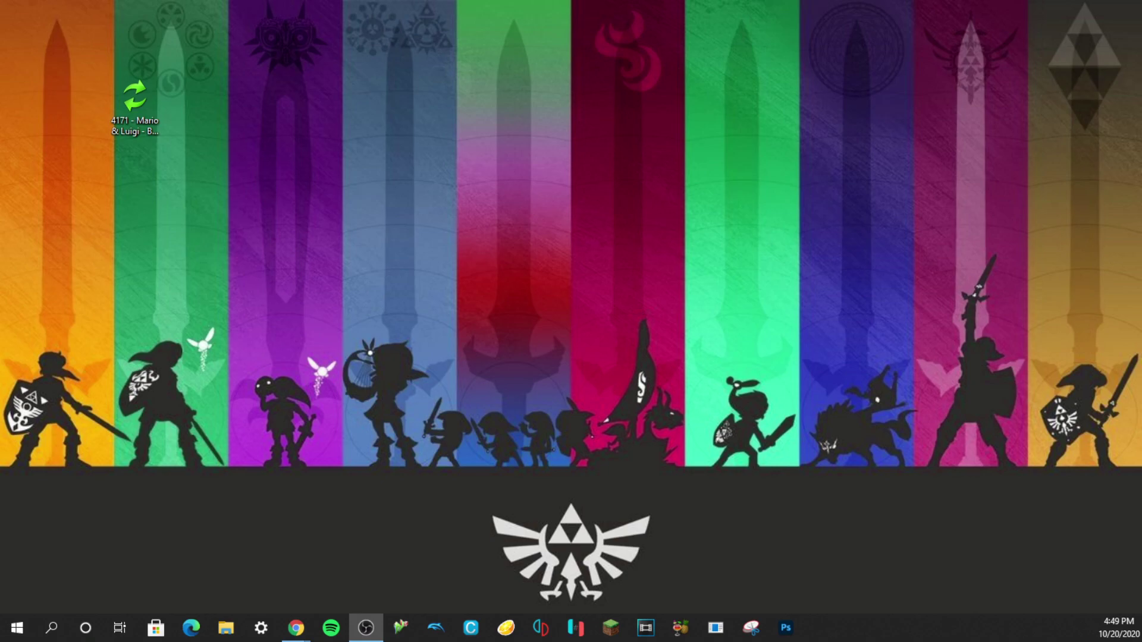
- Switch to Chrome and examine the download links and Part 1.1 instructions in the GBAtemp NDS forwarder thread
{"action": "left_click", "coordinate": [296, 627]}
{"action": "left_click_drag", "start_coordinate": [286, 59], "coordinate": [285, 3]}
{"action": "left_click", "coordinate": [90, 11]}
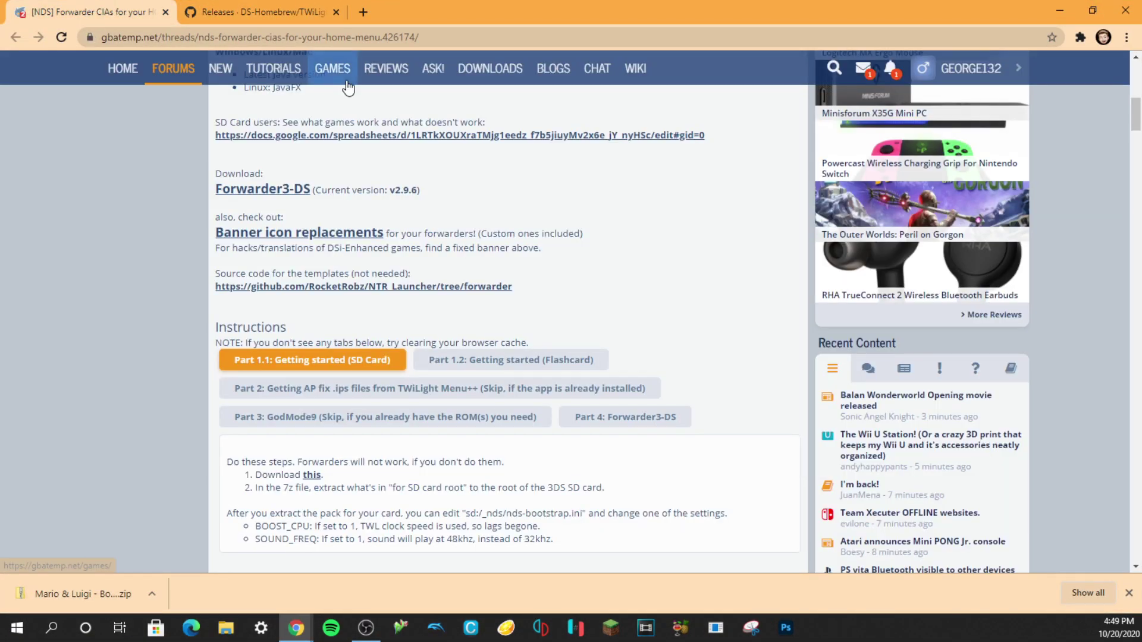
{"action": "scroll", "coordinate": [484, 352], "scroll_direction": "down", "scroll_amount": 3}
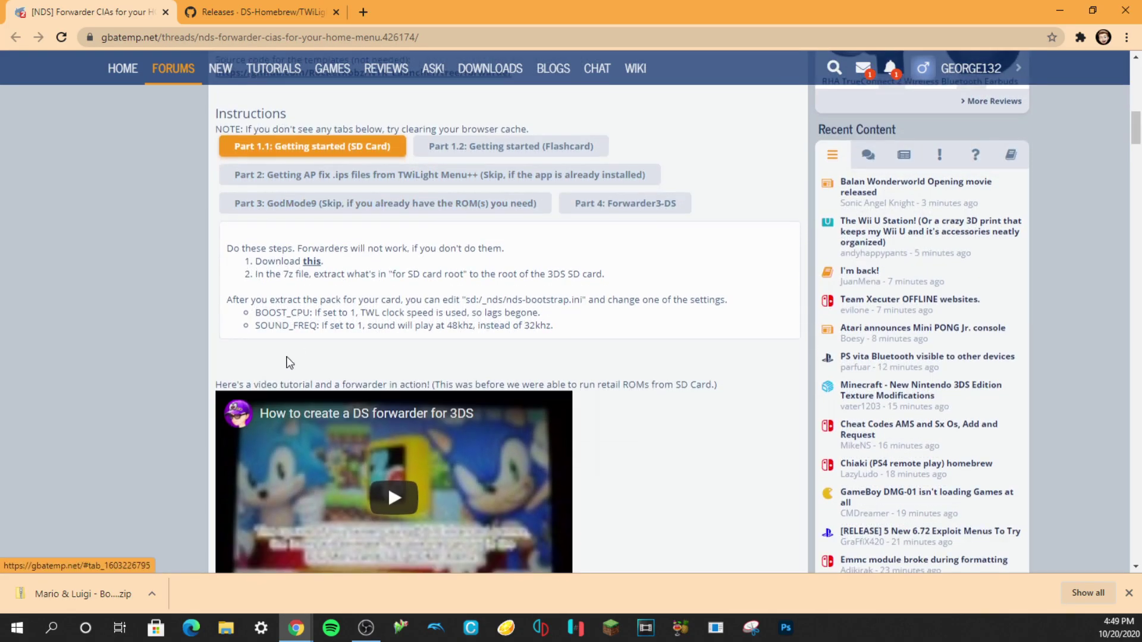
{"action": "scroll", "coordinate": [285, 366], "scroll_direction": "up", "scroll_amount": 2}
{"action": "scroll", "coordinate": [284, 370], "scroll_direction": "down", "scroll_amount": 2}
{"action": "scroll", "coordinate": [268, 378], "scroll_direction": "up", "scroll_amount": 4}
{"action": "scroll", "coordinate": [266, 378], "scroll_direction": "down", "scroll_amount": 2}
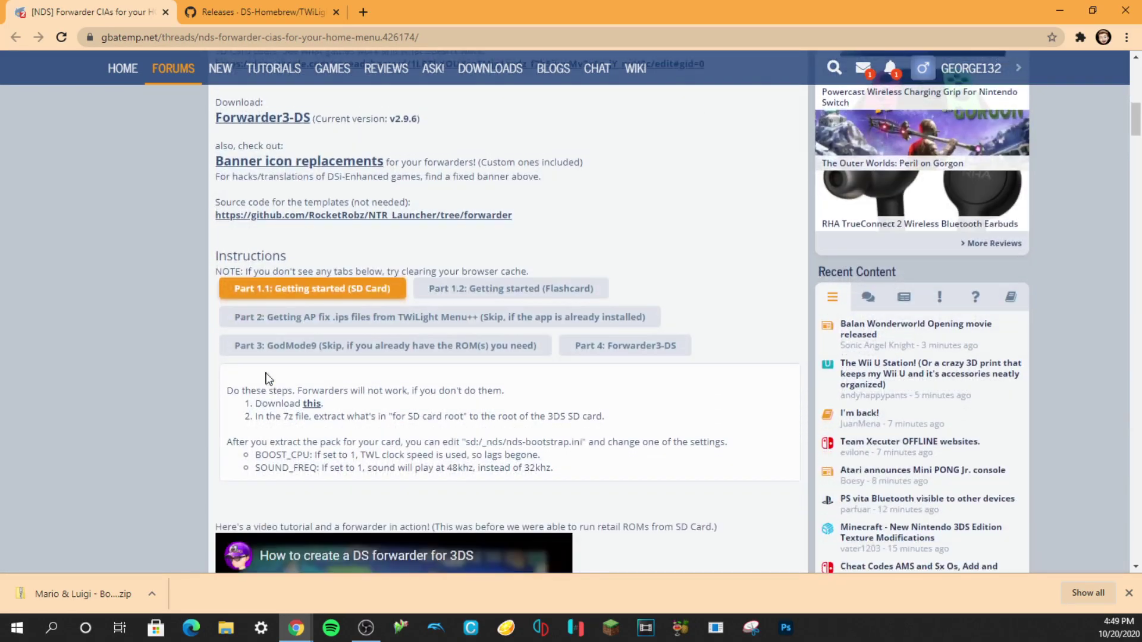
{"action": "scroll", "coordinate": [267, 356], "scroll_direction": "up", "scroll_amount": 1}
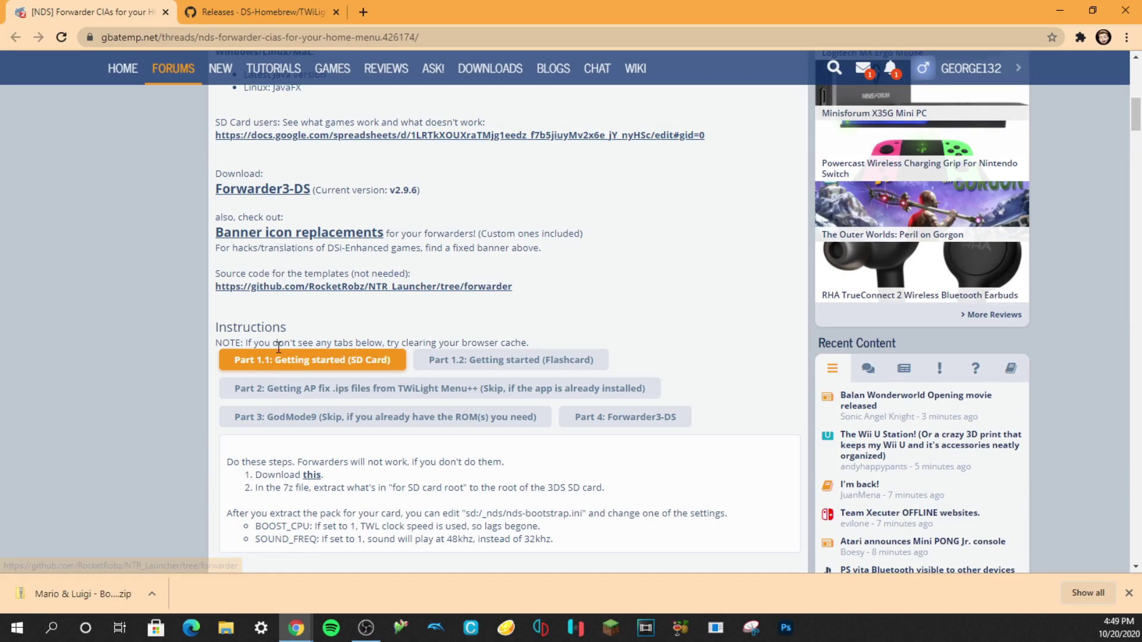
- Check the assets of the latest release on the TWiLightMenu GitHub page and return to the forwarder thread
{"action": "left_click", "coordinate": [261, 12]}
{"action": "scroll", "coordinate": [456, 311], "scroll_direction": "down", "scroll_amount": 2}
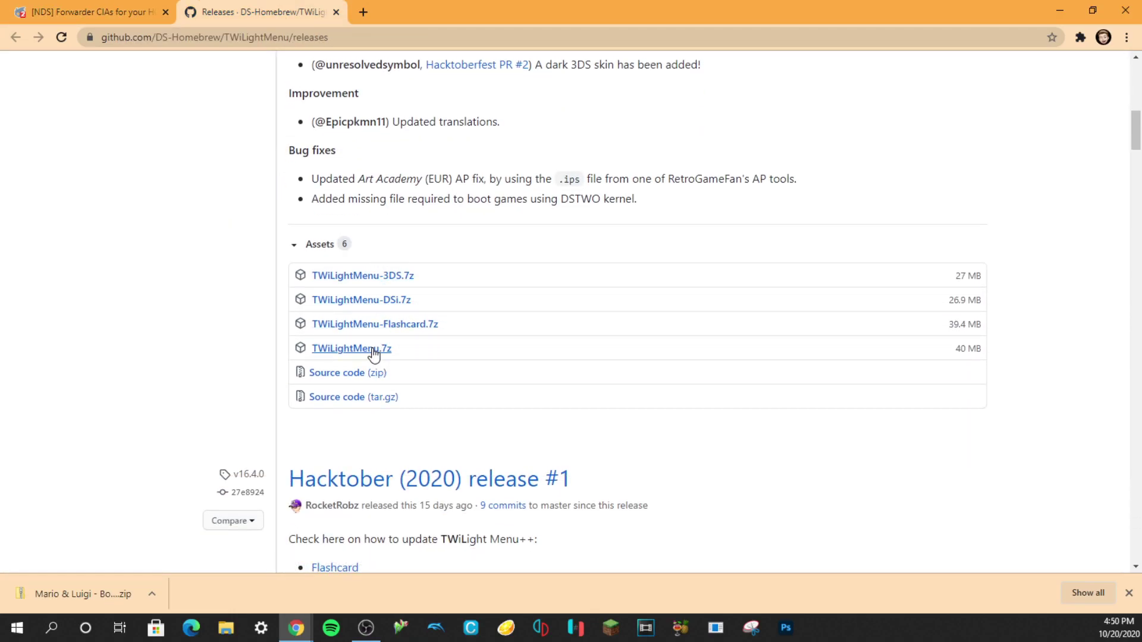
{"action": "left_click", "coordinate": [144, 8]}
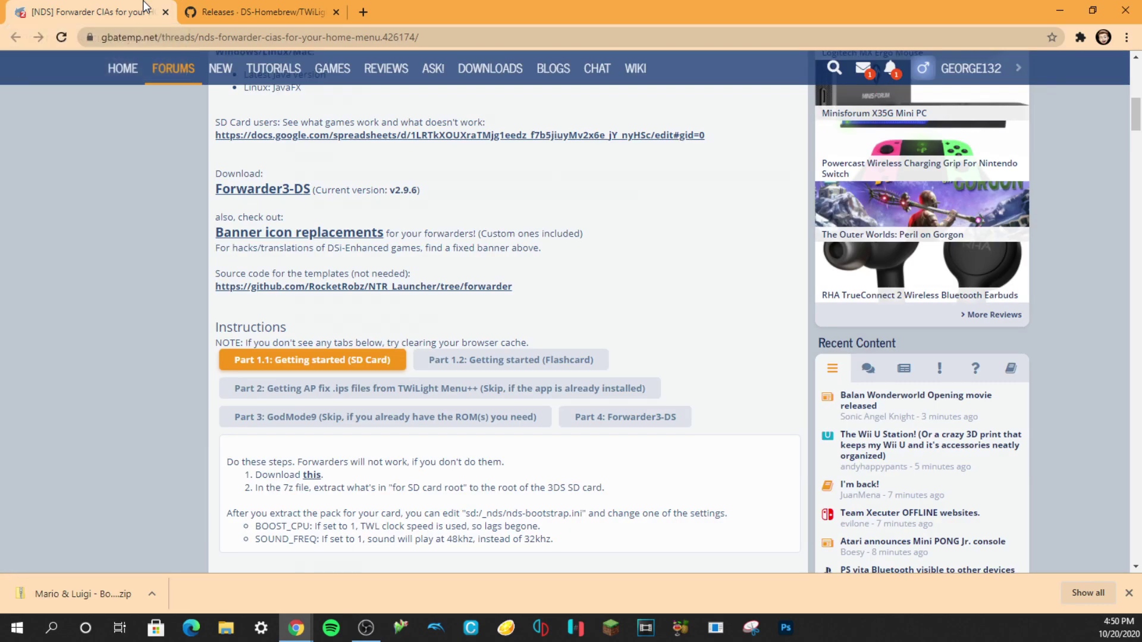
{"action": "scroll", "coordinate": [269, 324], "scroll_direction": "down", "scroll_amount": 3}
- Check the full name of the Mario & Luigi game file on the desktop and return to the browser
{"action": "key", "text": "super+d"}
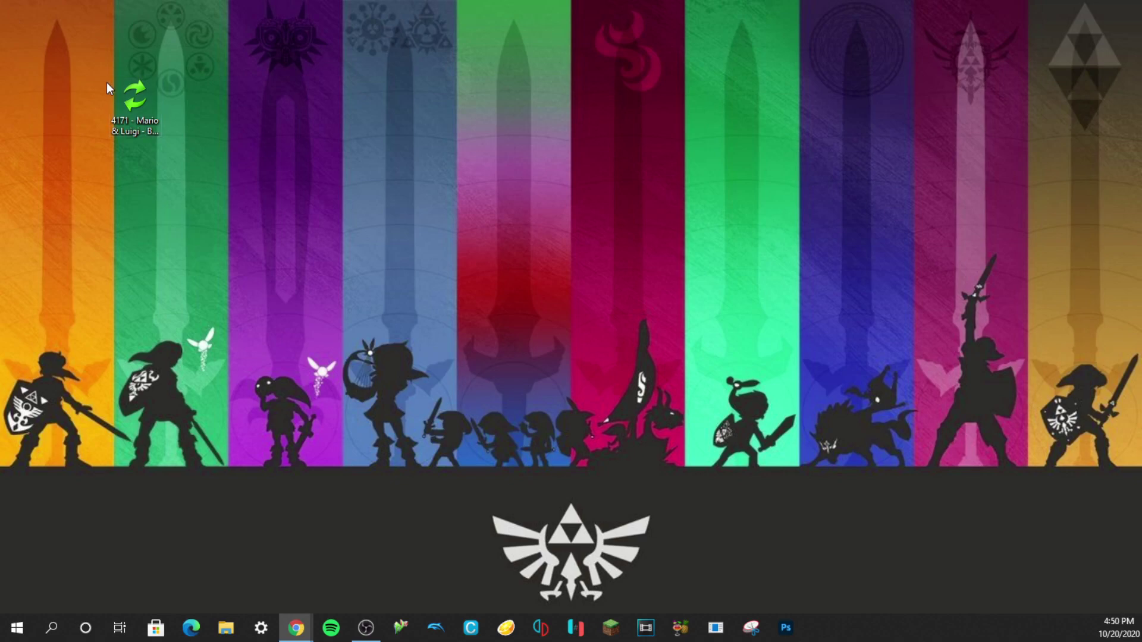
{"action": "mouse_move", "coordinate": [126, 95]}
{"action": "left_mouse_down"}
{"action": "mouse_move", "coordinate": [285, 97]}
{"action": "mouse_move", "coordinate": [132, 97]}
{"action": "left_mouse_up"}
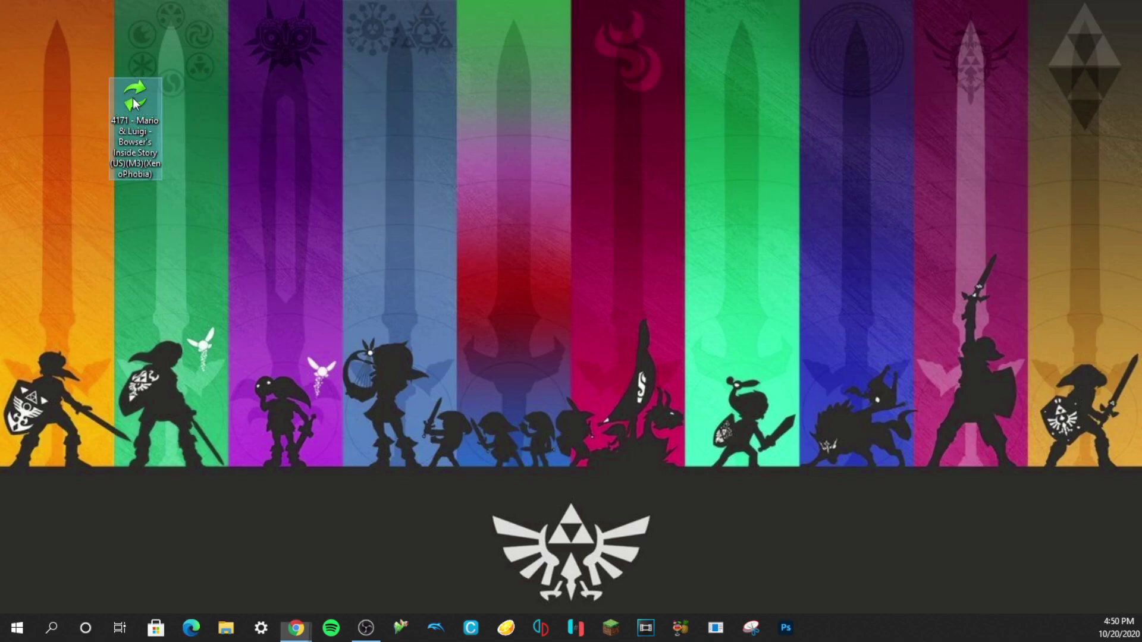
{"action": "left_click", "coordinate": [228, 105]}
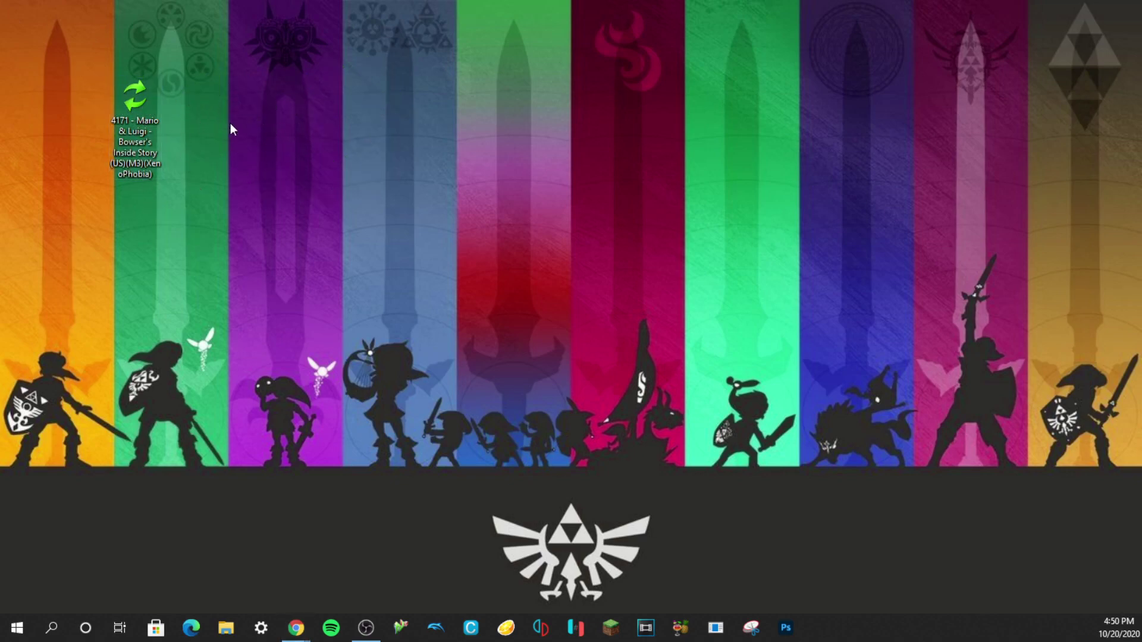
{"action": "key", "text": "super+d"}
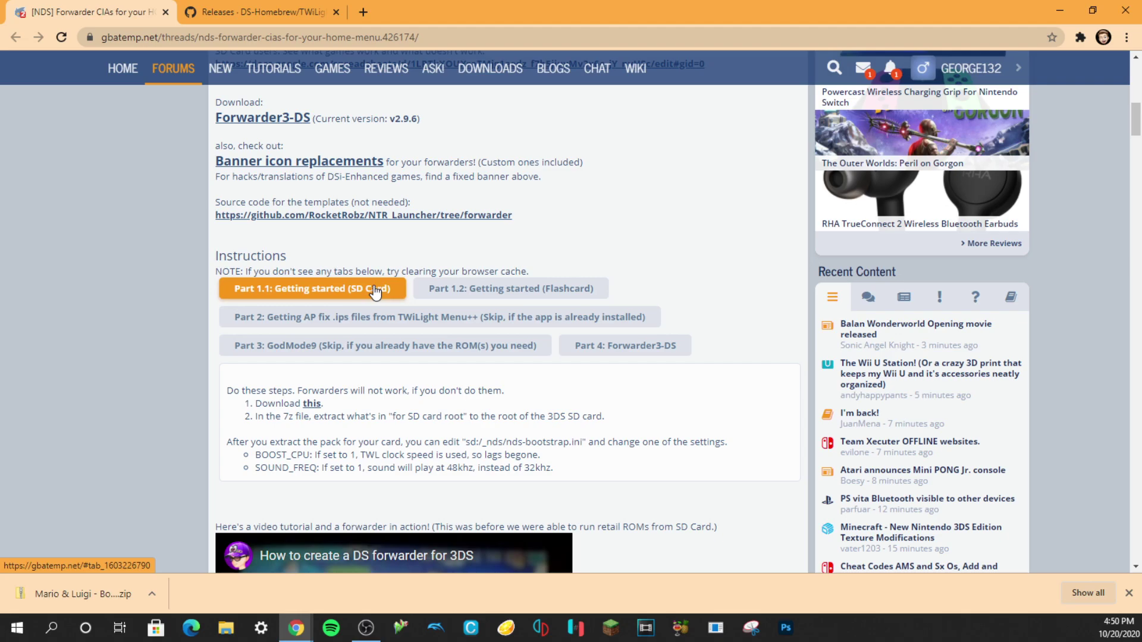
- Download the DS Game Forwarder pack for the 3DS SD card linked in the Part 1.1 instructions
{"action": "left_click", "coordinate": [506, 290]}
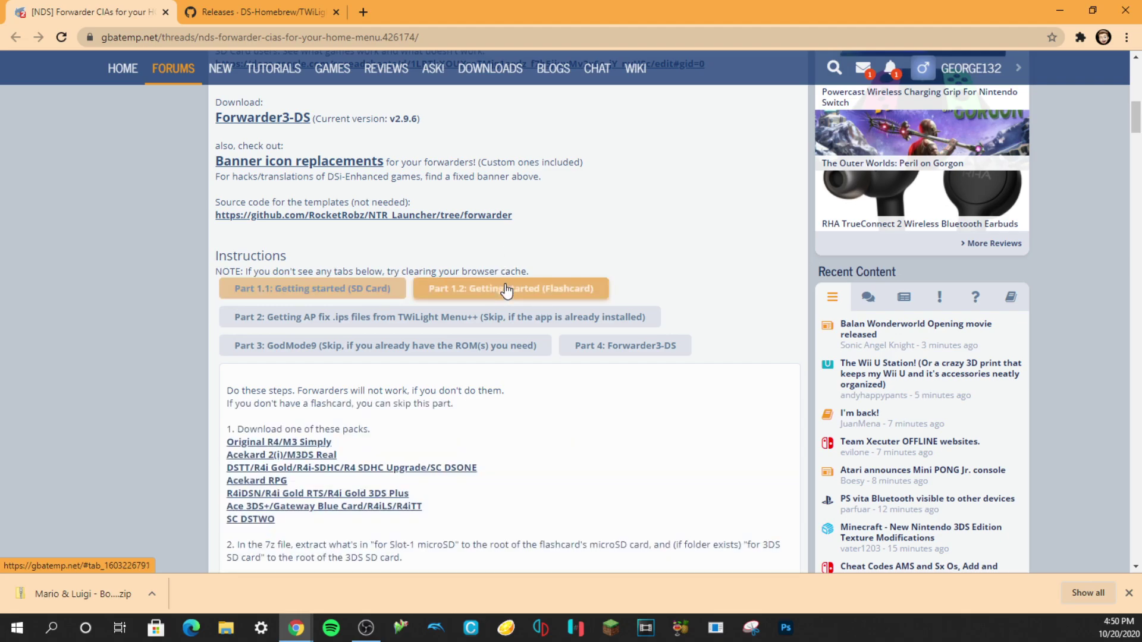
{"action": "left_click", "coordinate": [356, 297]}
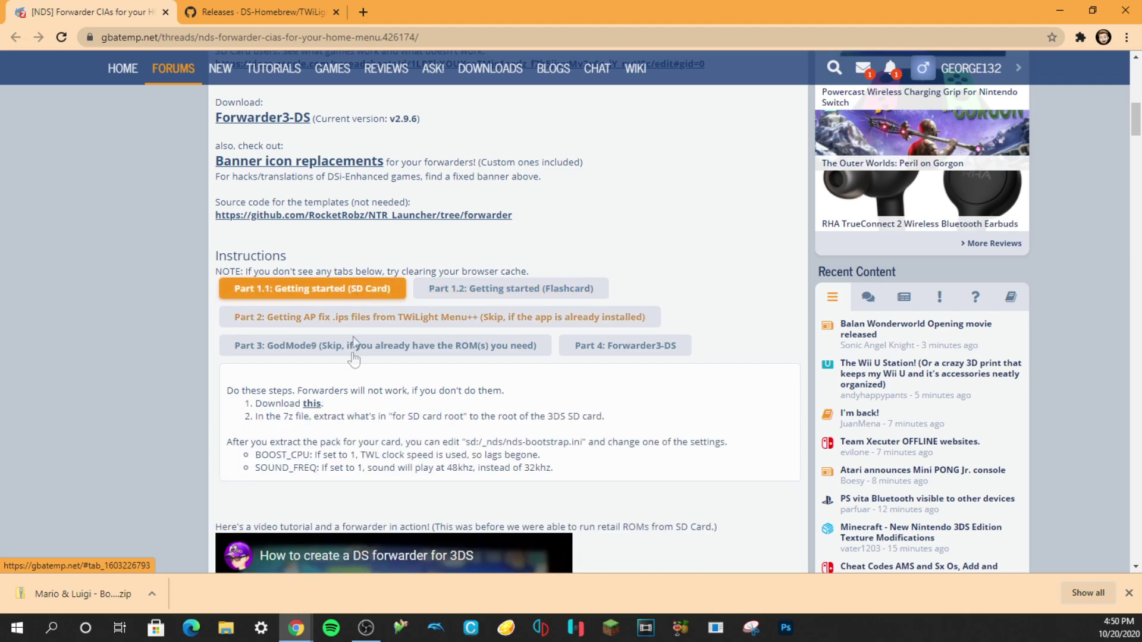
{"action": "left_click", "coordinate": [312, 404]}
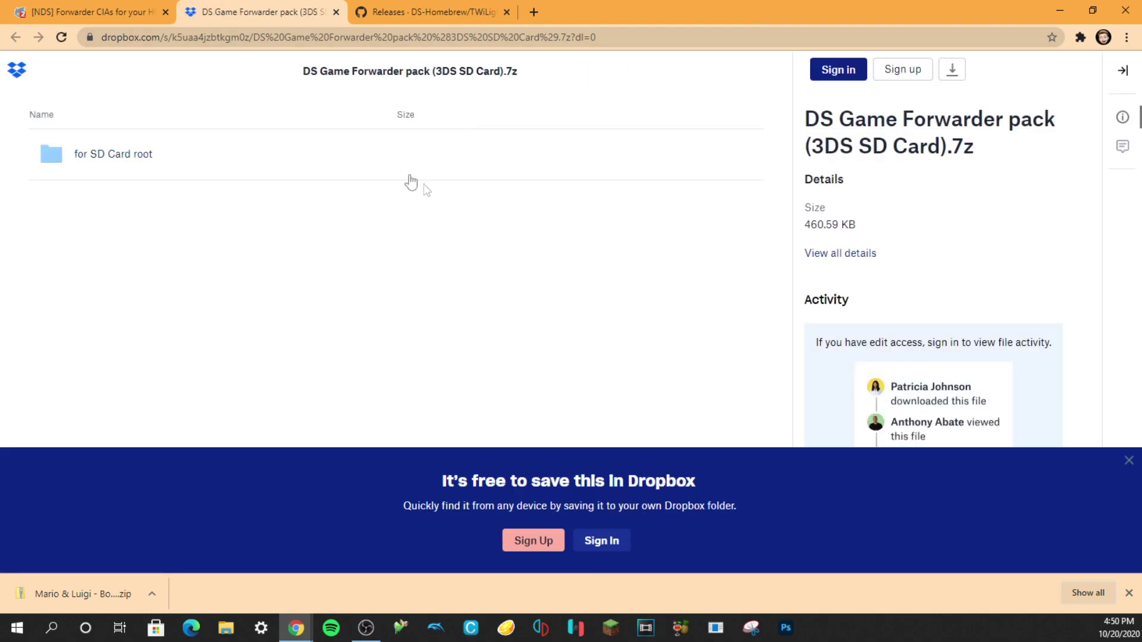
{"action": "left_click", "coordinate": [951, 69]}
{"action": "left_click", "coordinate": [943, 105]}
{"action": "left_click", "coordinate": [113, 1]}
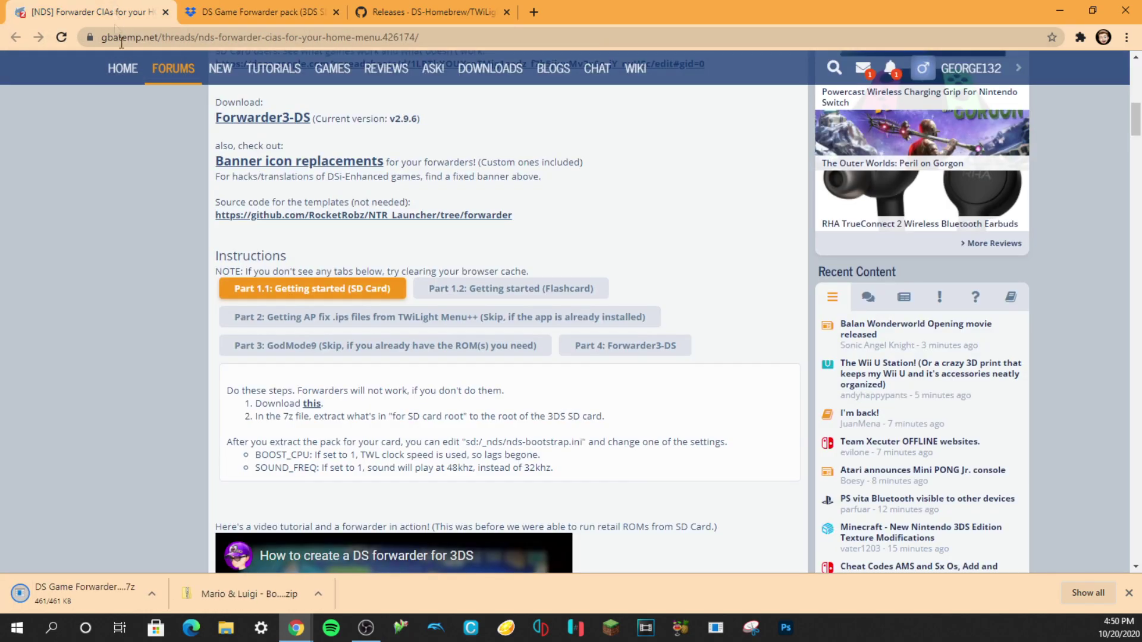
- Extract the downloaded DS Game Forwarder pack with 7-Zip into its own folder in Downloads and delete the archive
{"action": "left_click", "coordinate": [152, 591]}
{"action": "left_click", "coordinate": [169, 543]}
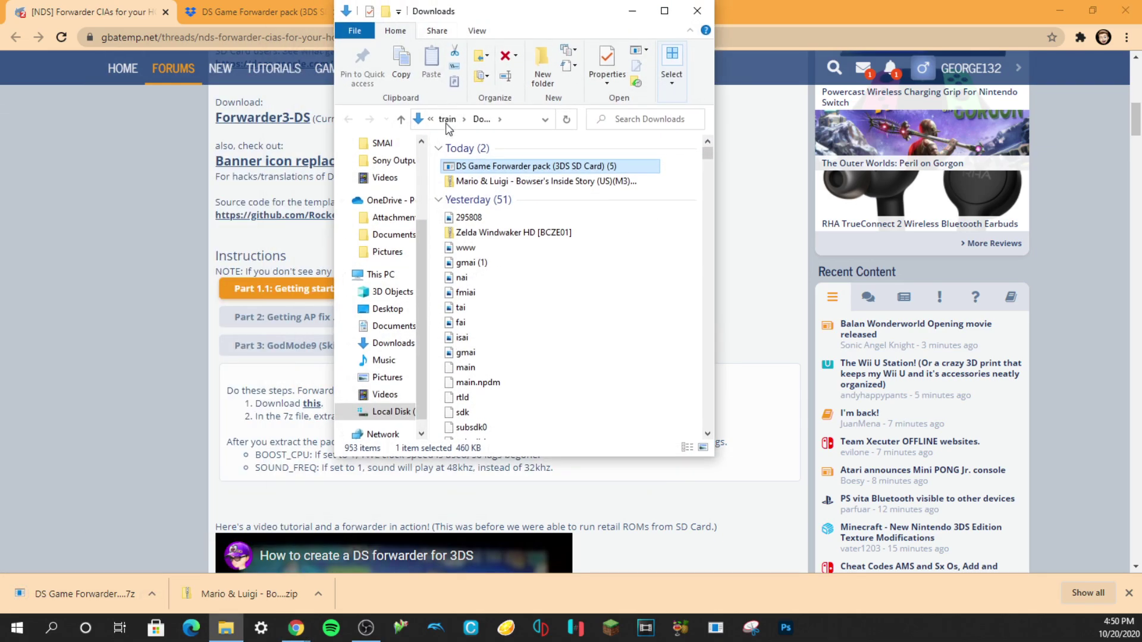
{"action": "right_click", "coordinate": [474, 172]}
{"action": "mouse_move", "coordinate": [510, 193]}
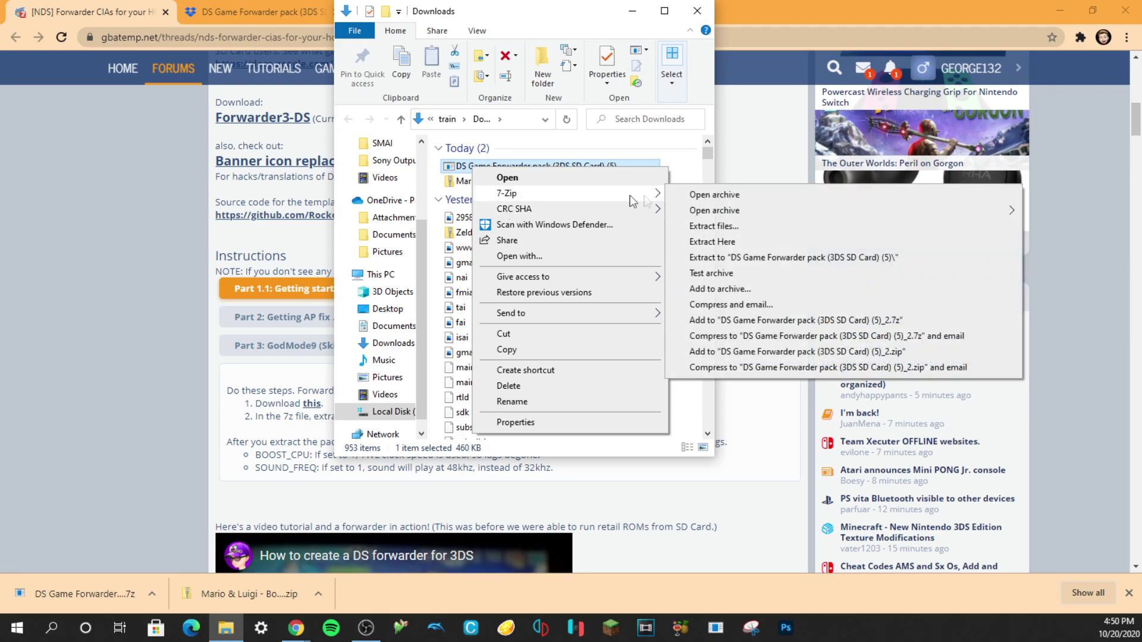
{"action": "left_click", "coordinate": [712, 225]}
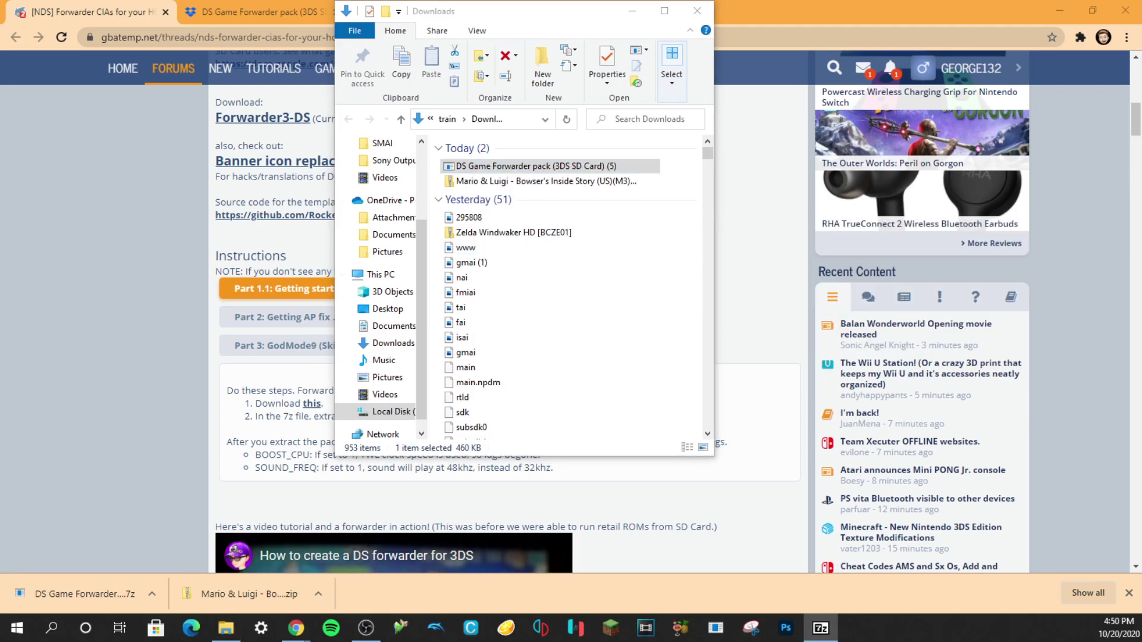
{"action": "left_click", "coordinate": [595, 370]}
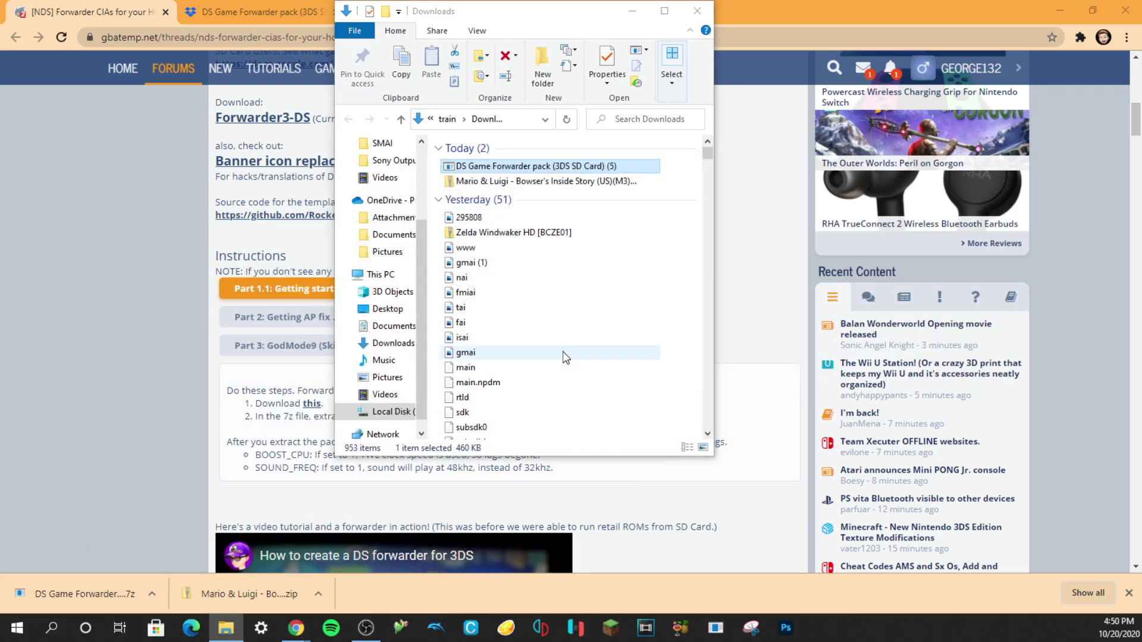
{"action": "right_click", "coordinate": [543, 166]}
{"action": "left_click", "coordinate": [581, 384]}
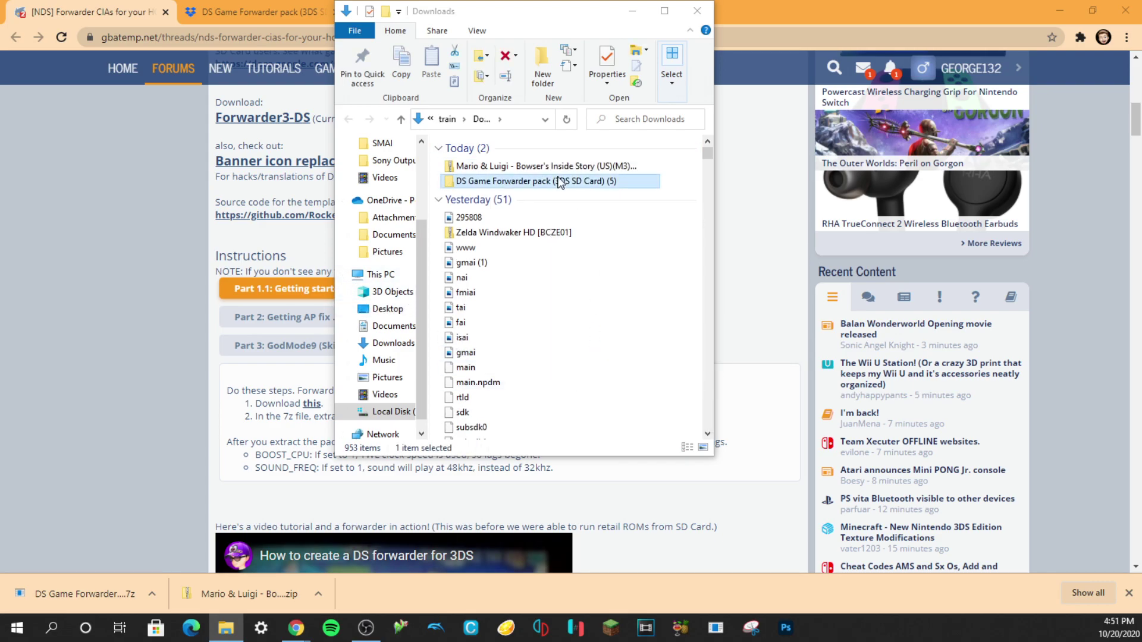
- Check the contents of the extracted DS Game Forwarder pack folder and minimize the open windows
{"action": "double_click", "coordinate": [561, 181]}
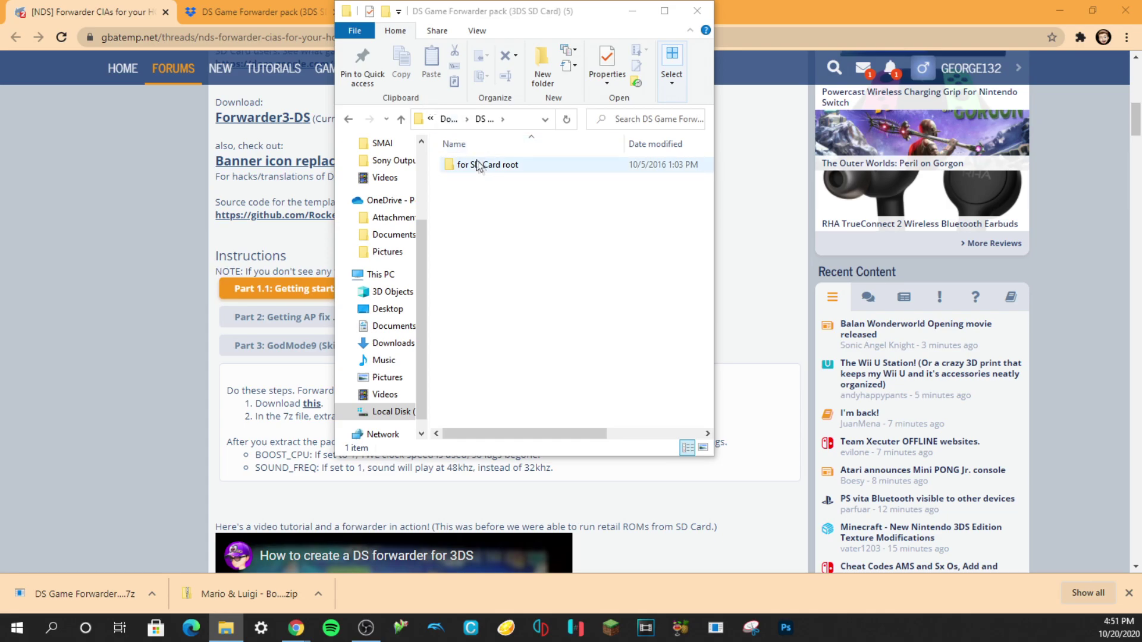
{"action": "left_click", "coordinate": [447, 120]}
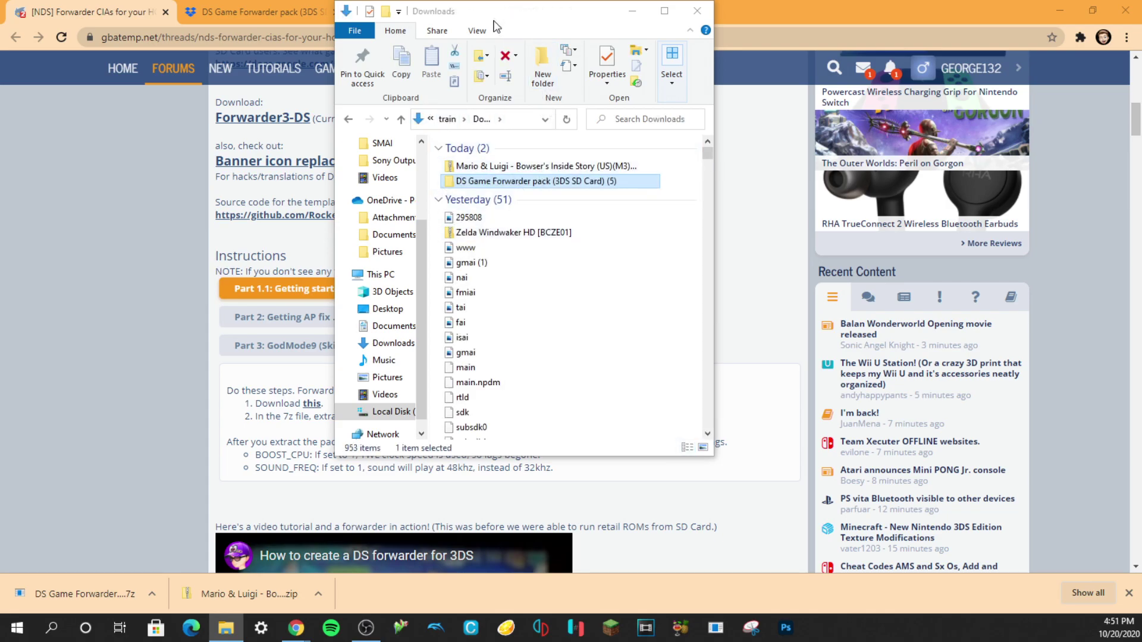
{"action": "left_click", "coordinate": [632, 11]}
{"action": "left_click", "coordinate": [1059, 10]}
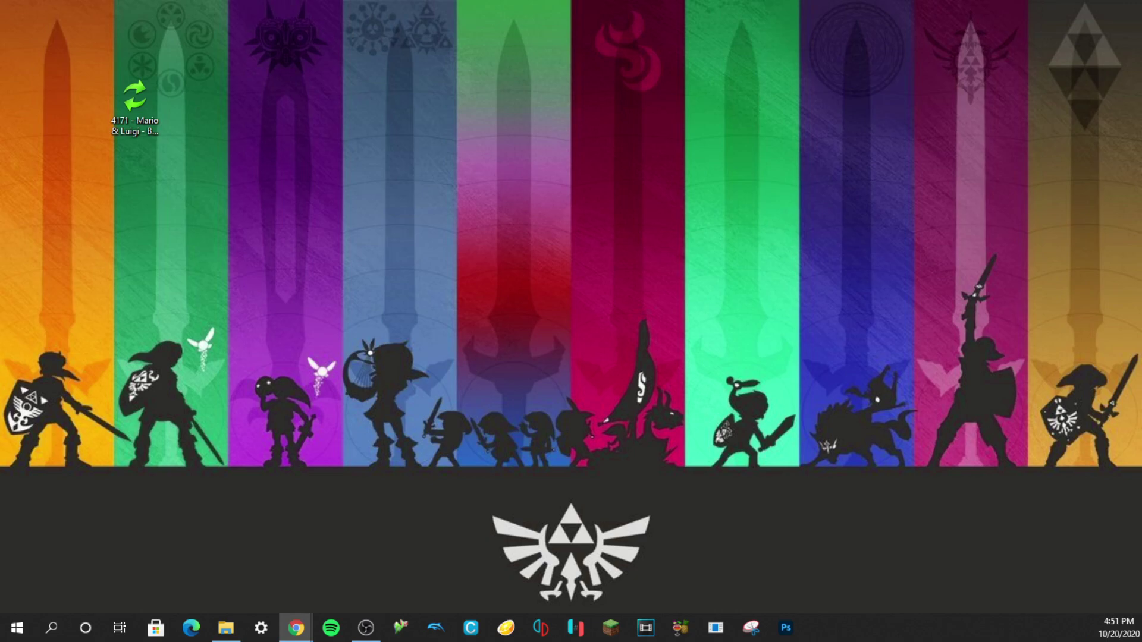
- Copy the _nds folder from the pack's "for SD Card root" folder to the root of USB Drive (D:), replacing existing files
{"action": "key", "text": "alt+Tab"}
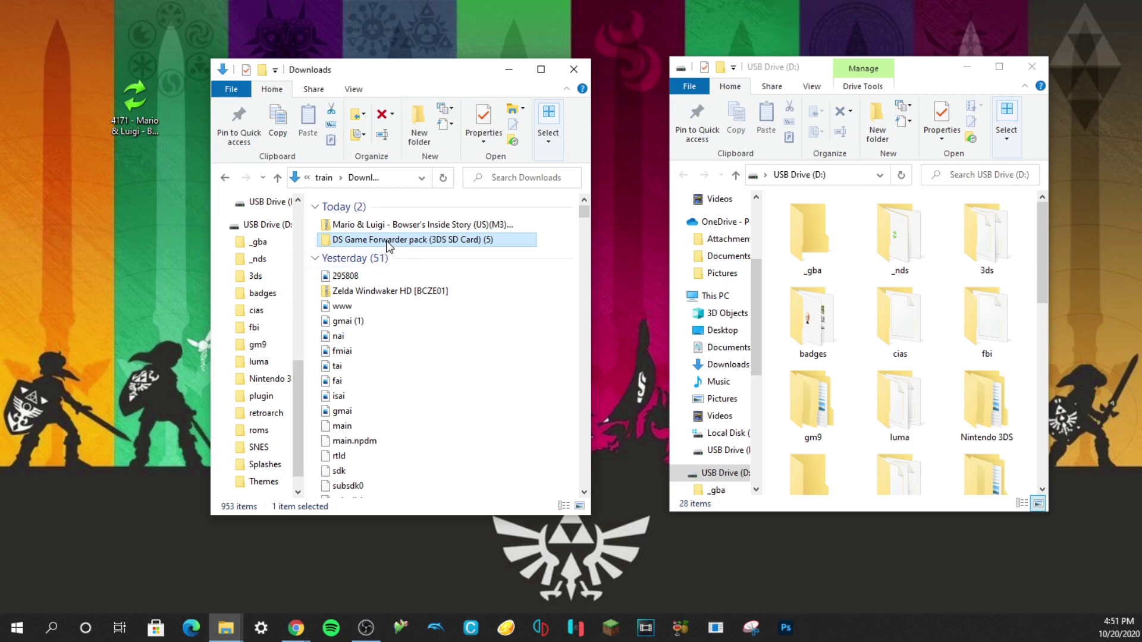
{"action": "double_click", "coordinate": [388, 241]}
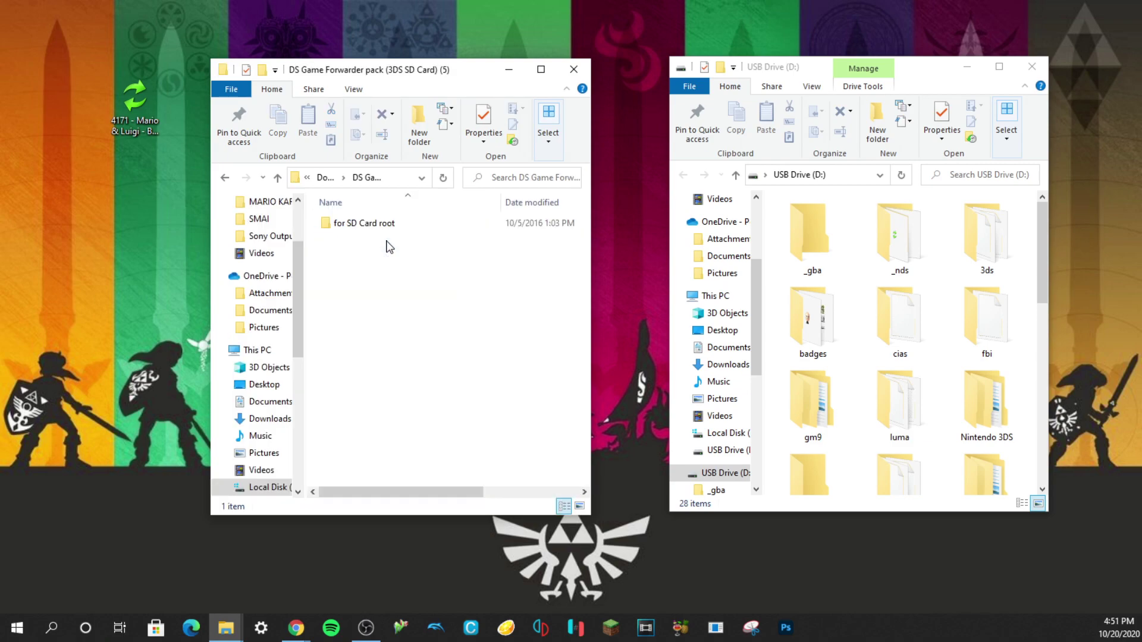
{"action": "double_click", "coordinate": [384, 224]}
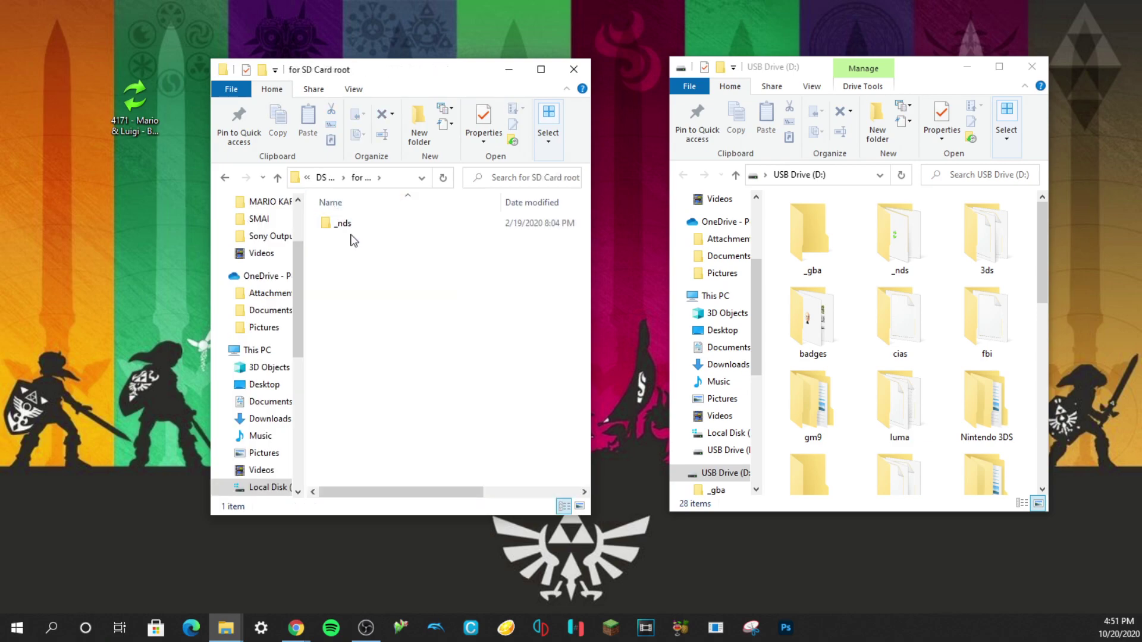
{"action": "left_click_drag", "start_coordinate": [352, 222], "coordinate": [855, 271]}
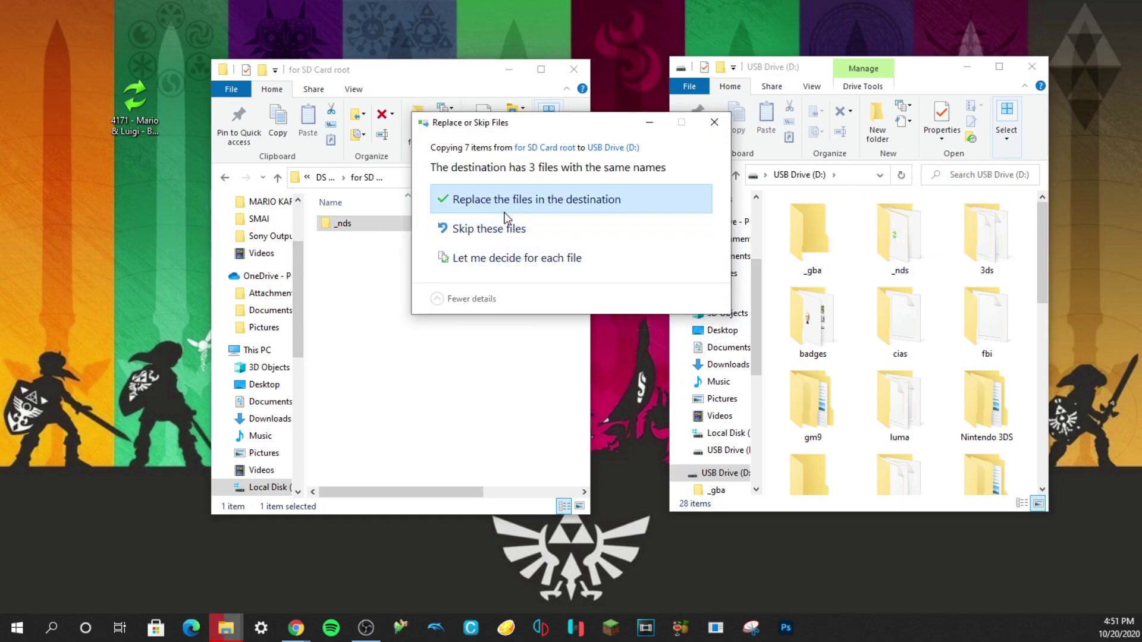
{"action": "left_click", "coordinate": [510, 202]}
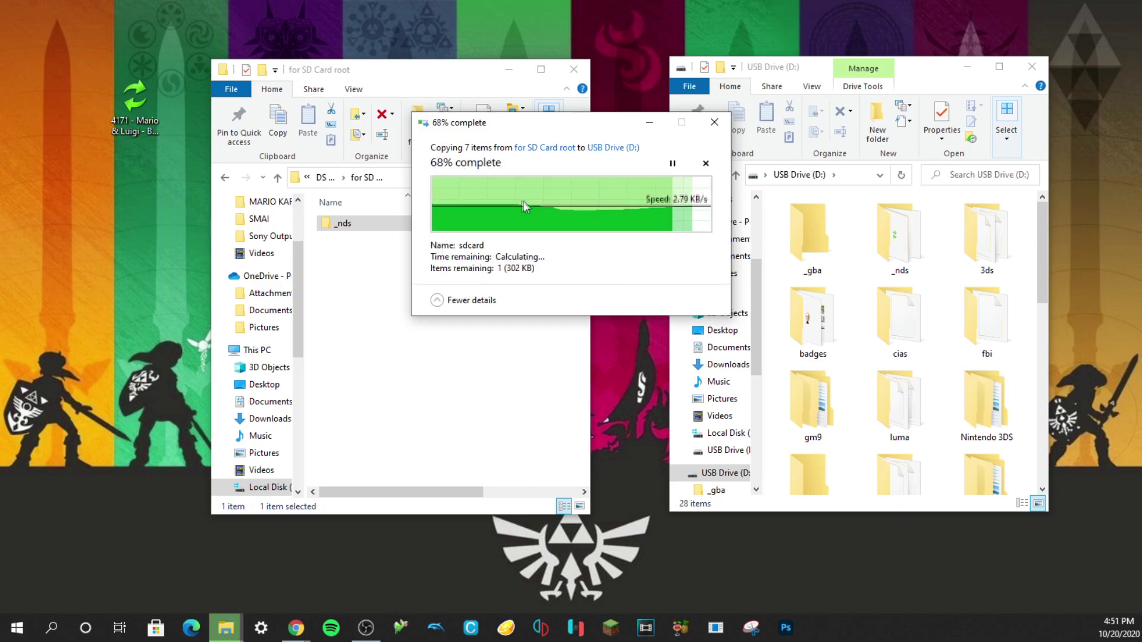
{"action": "left_click", "coordinate": [508, 69]}
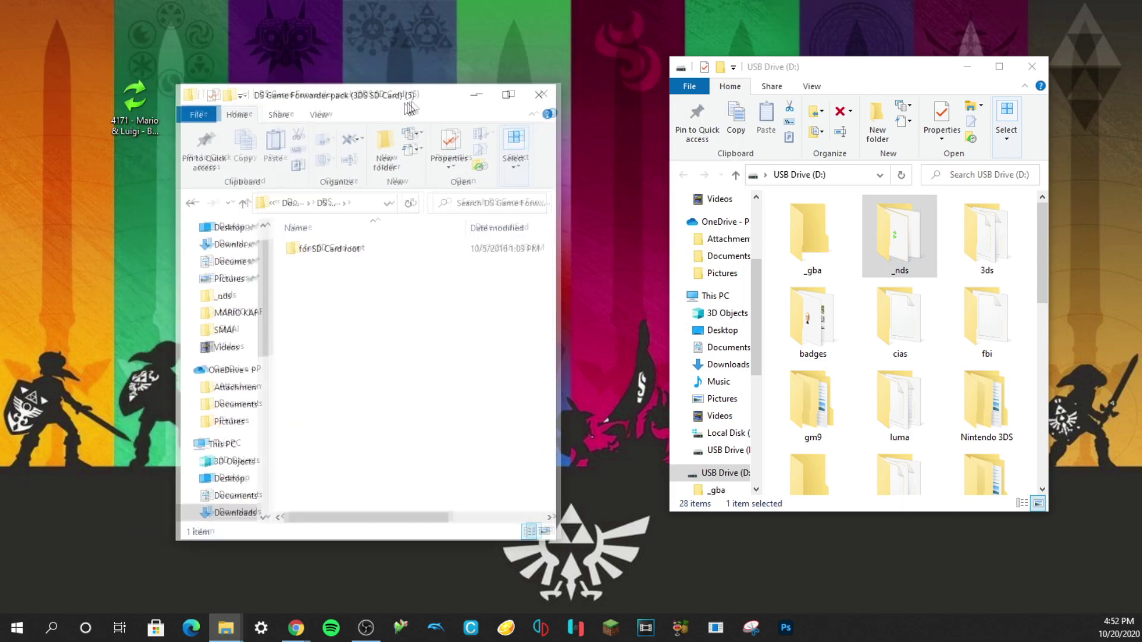
{"action": "left_click", "coordinate": [479, 90]}
- Download TWiLightMenu.7z from the GitHub releases page and show the file in the Downloads folder
{"action": "left_click", "coordinate": [296, 627]}
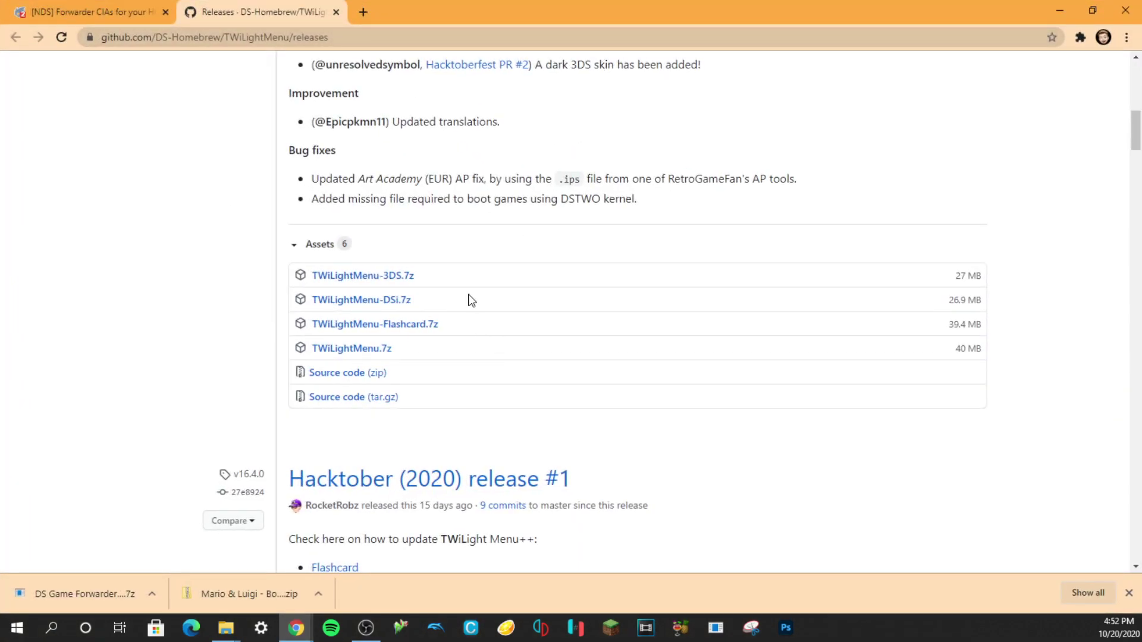
{"action": "left_click", "coordinate": [374, 349]}
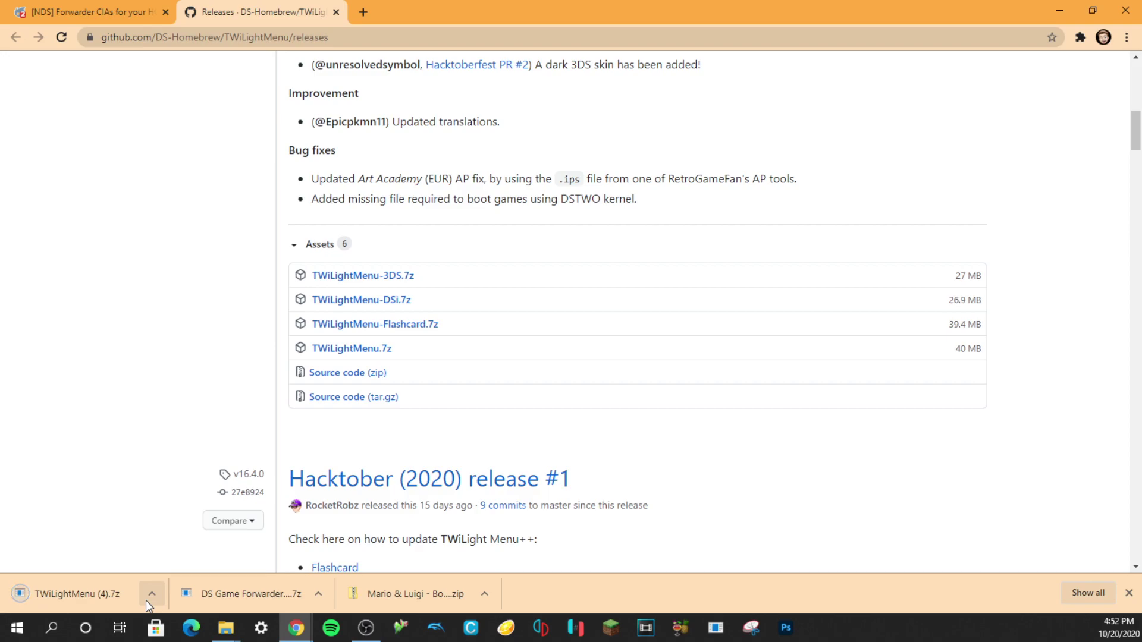
{"action": "left_click", "coordinate": [147, 600]}
{"action": "left_click", "coordinate": [168, 547]}
- Extract the TWiLightMenu archive with 7-Zip into its own folder in Downloads and delete the archive
{"action": "right_click", "coordinate": [413, 262]}
{"action": "mouse_move", "coordinate": [470, 290]}
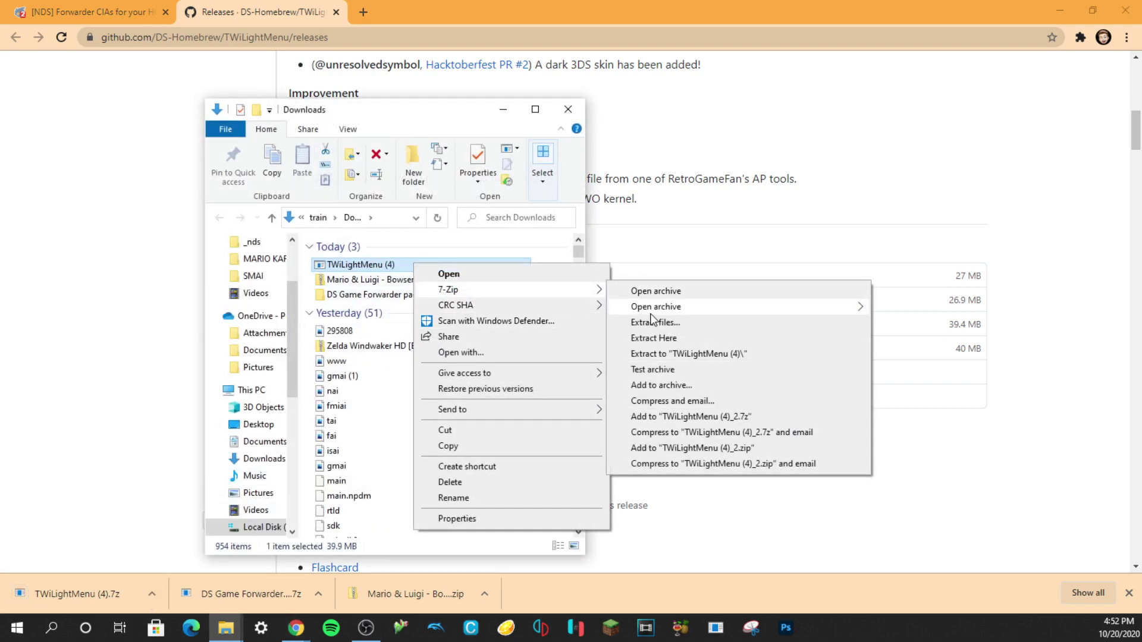
{"action": "left_click", "coordinate": [651, 323]}
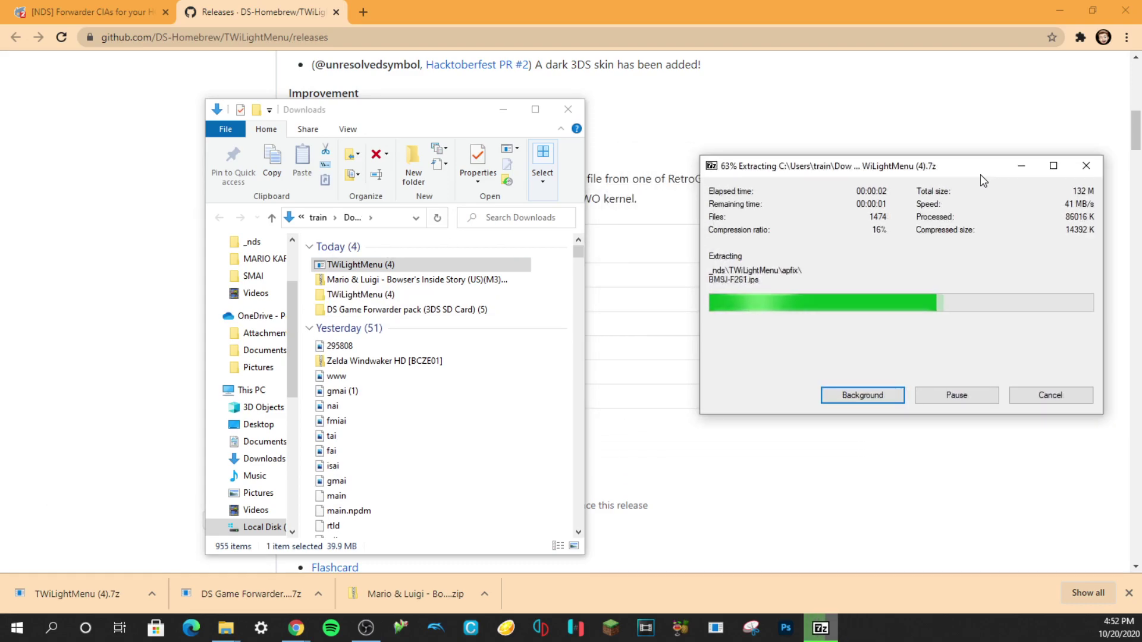
{"action": "right_click", "coordinate": [380, 267]}
{"action": "left_click", "coordinate": [421, 487]}
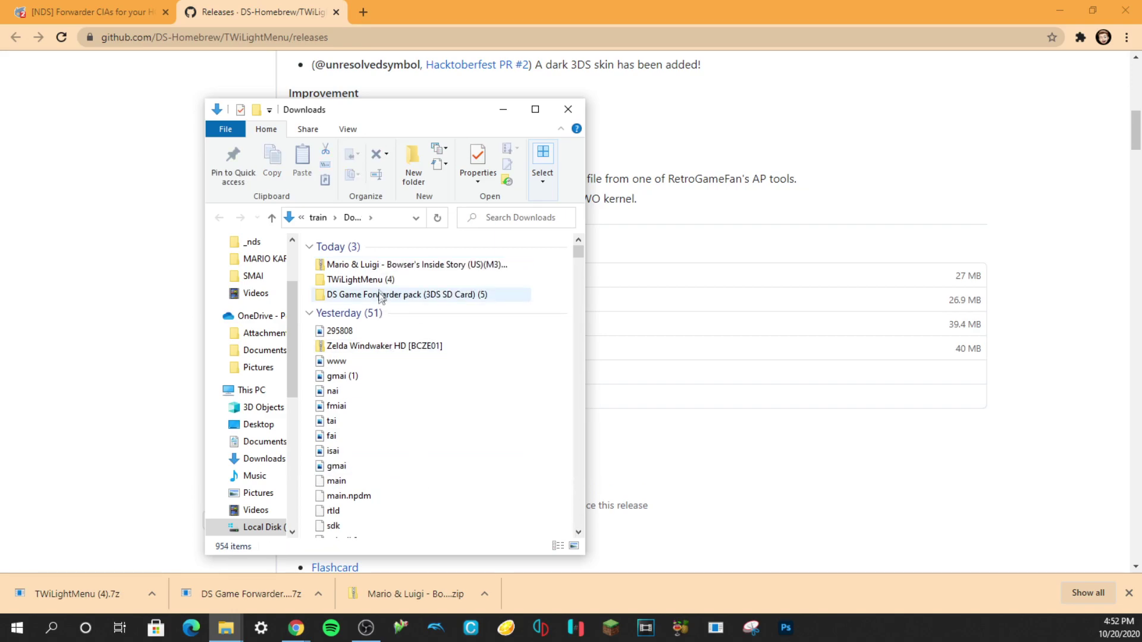
- Copy the apfix folder from the extracted TWiLight Menu's _nds\TWiLightMenu folder into _nds\ntr-forwarder on USB Drive (D:), skipping existing files
{"action": "double_click", "coordinate": [354, 279]}
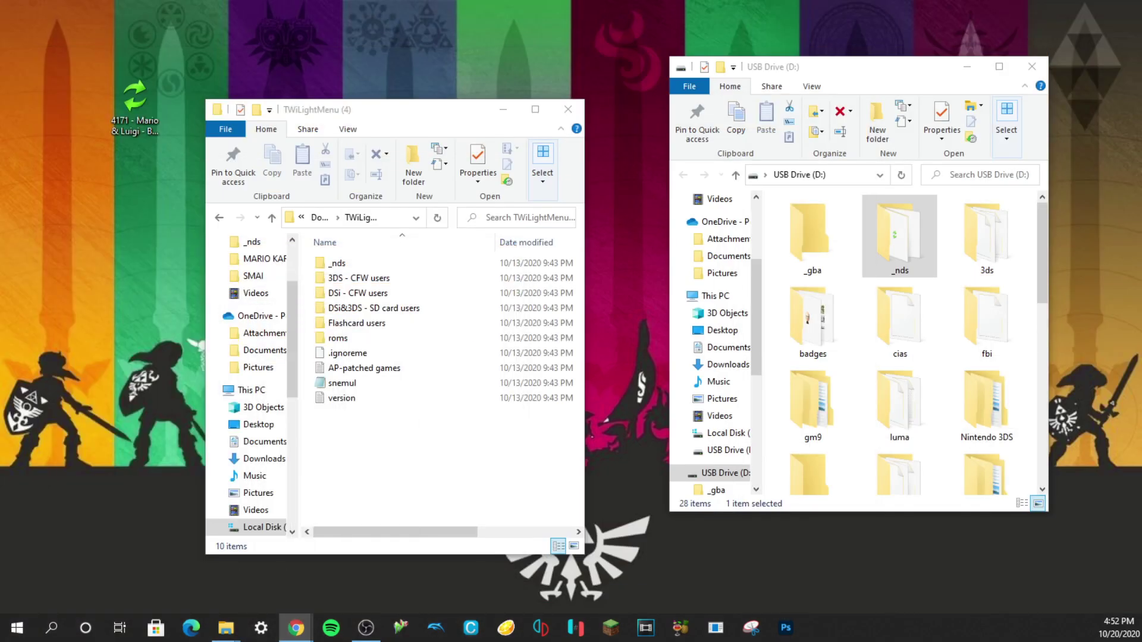
{"action": "left_click_drag", "start_coordinate": [335, 117], "coordinate": [324, 70]}
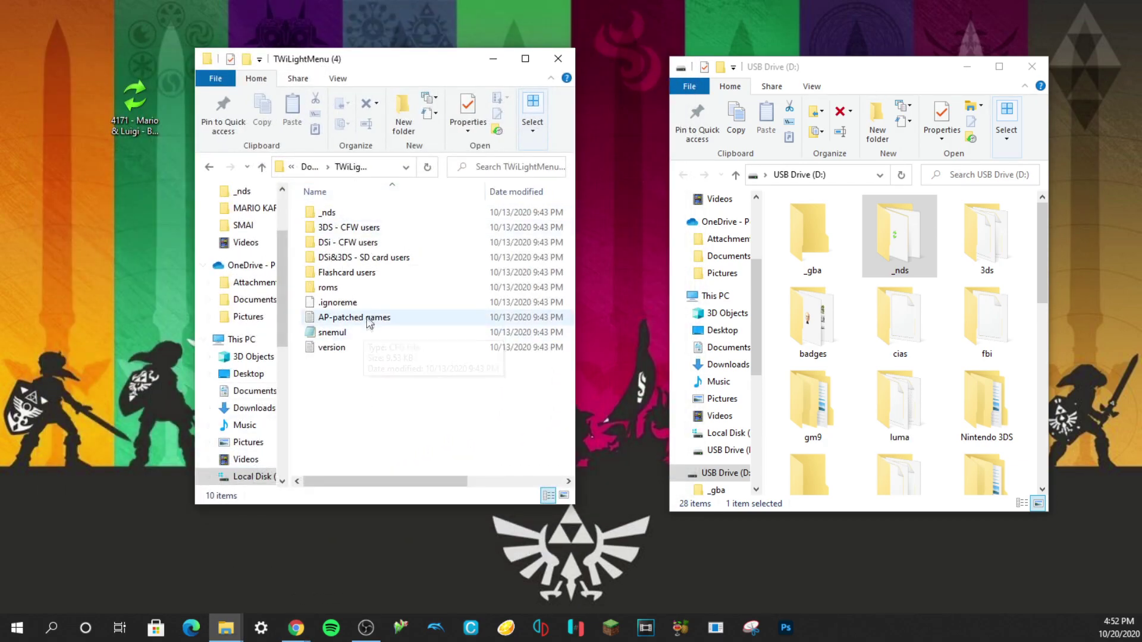
{"action": "double_click", "coordinate": [328, 212]}
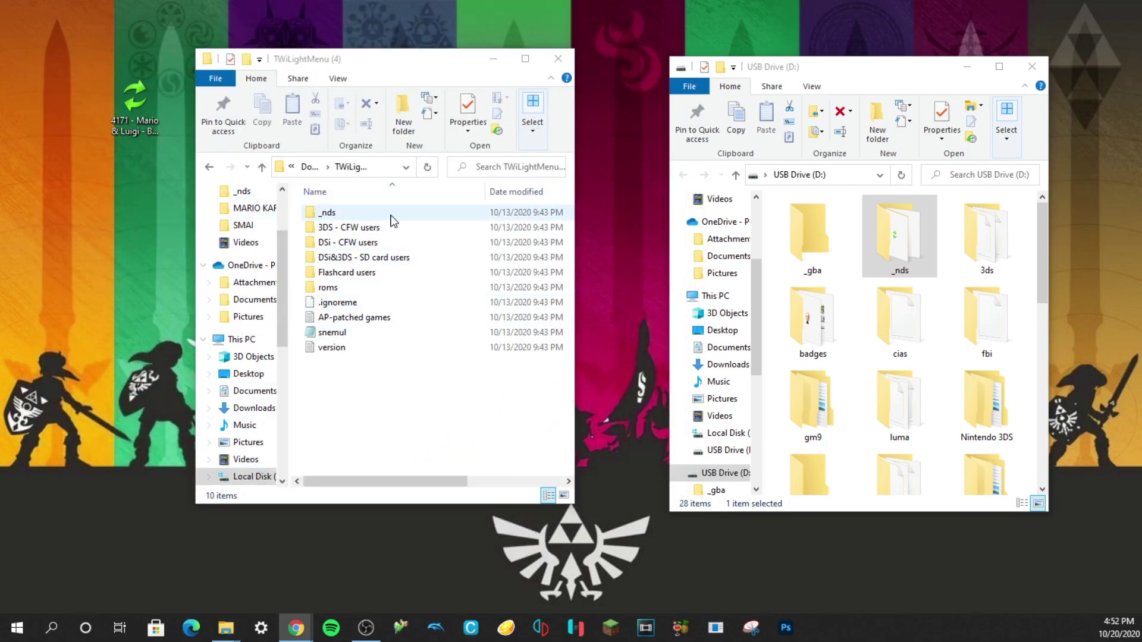
{"action": "double_click", "coordinate": [389, 214]}
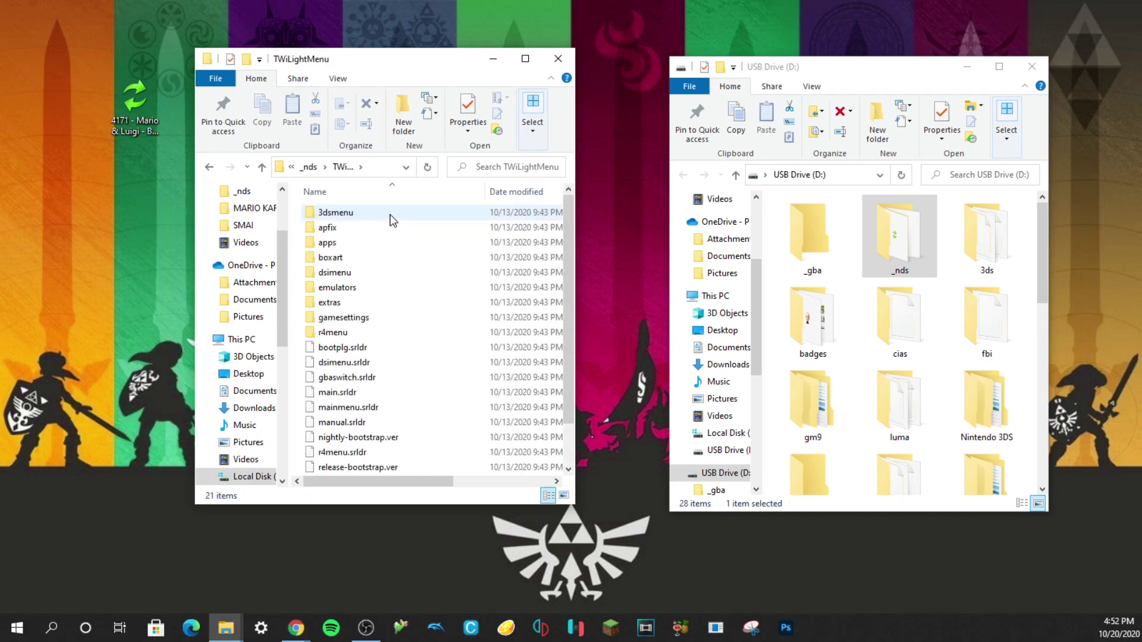
{"action": "double_click", "coordinate": [901, 243]}
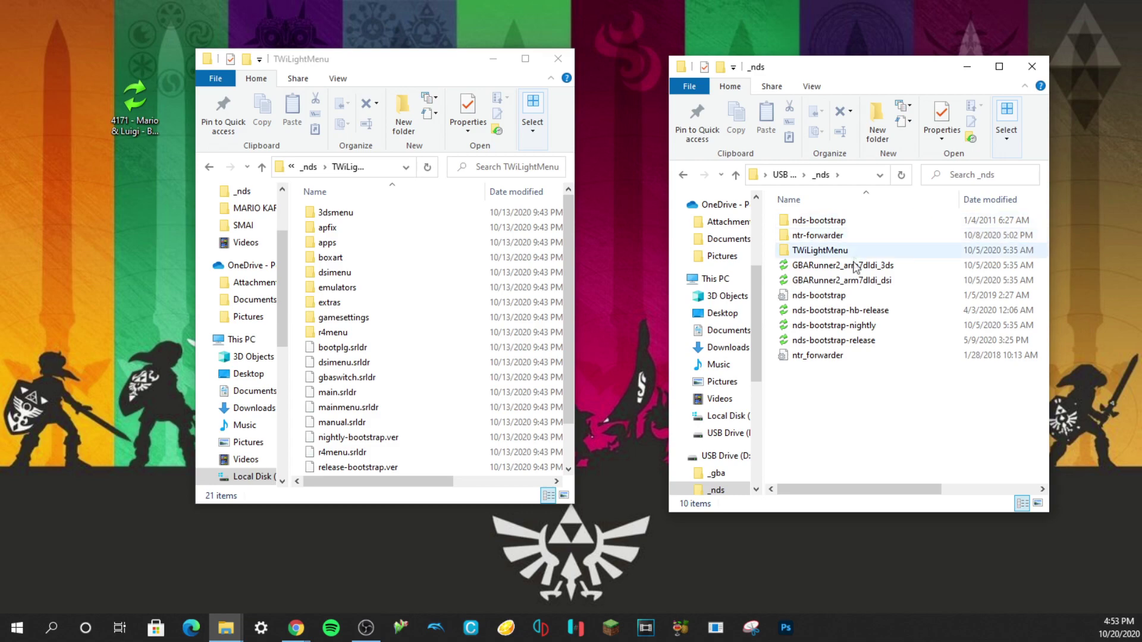
{"action": "double_click", "coordinate": [834, 234]}
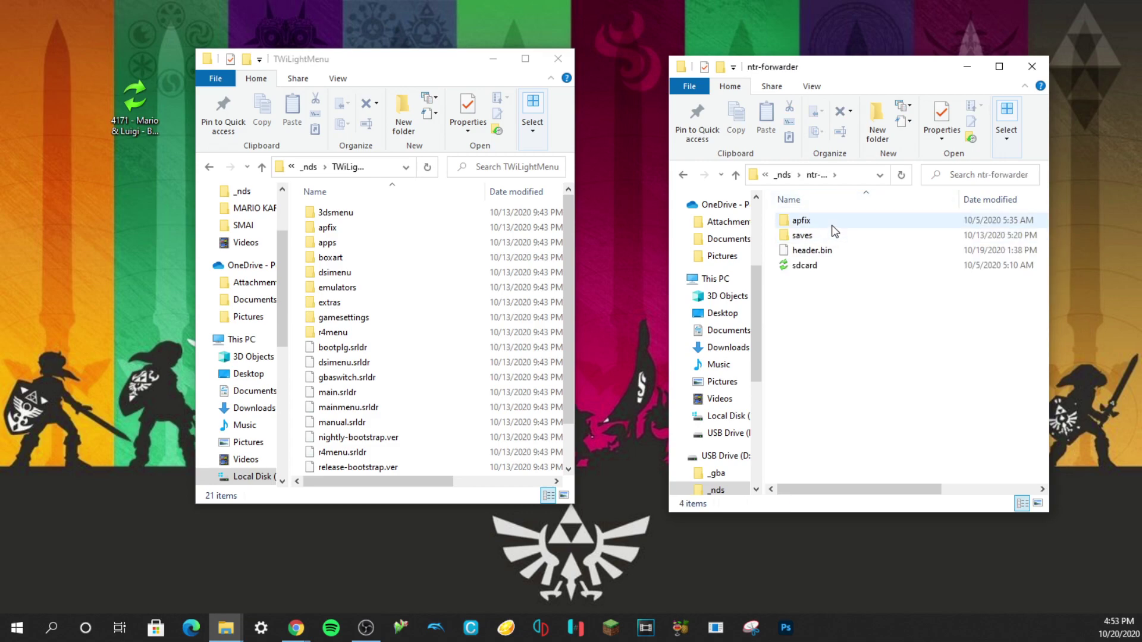
{"action": "left_click", "coordinate": [330, 229]}
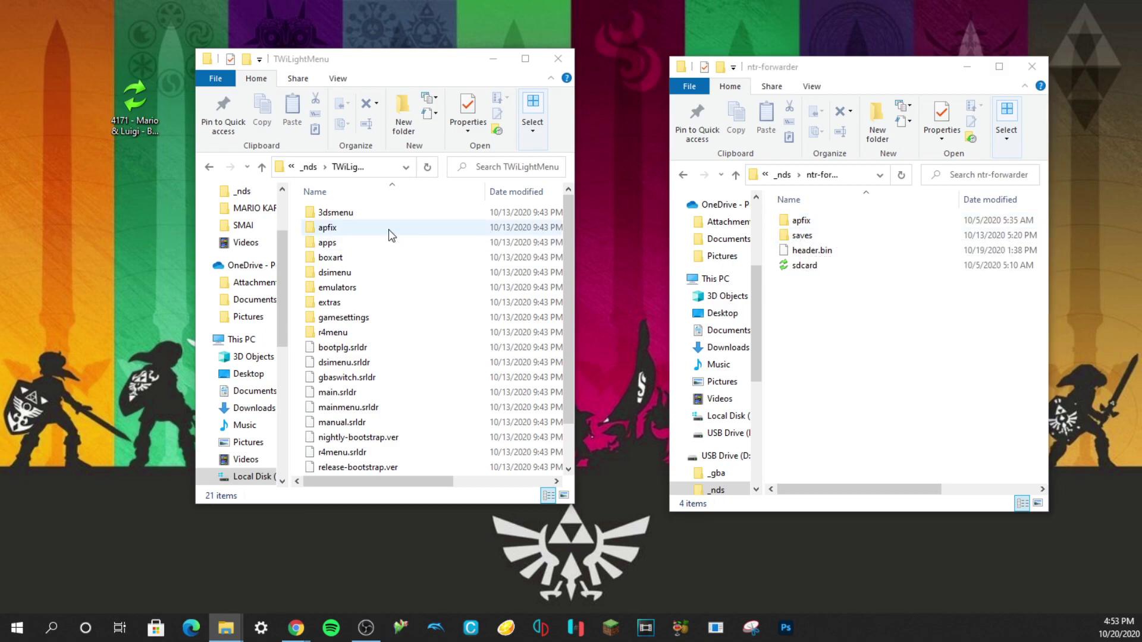
{"action": "left_click_drag", "start_coordinate": [330, 229], "coordinate": [876, 368]}
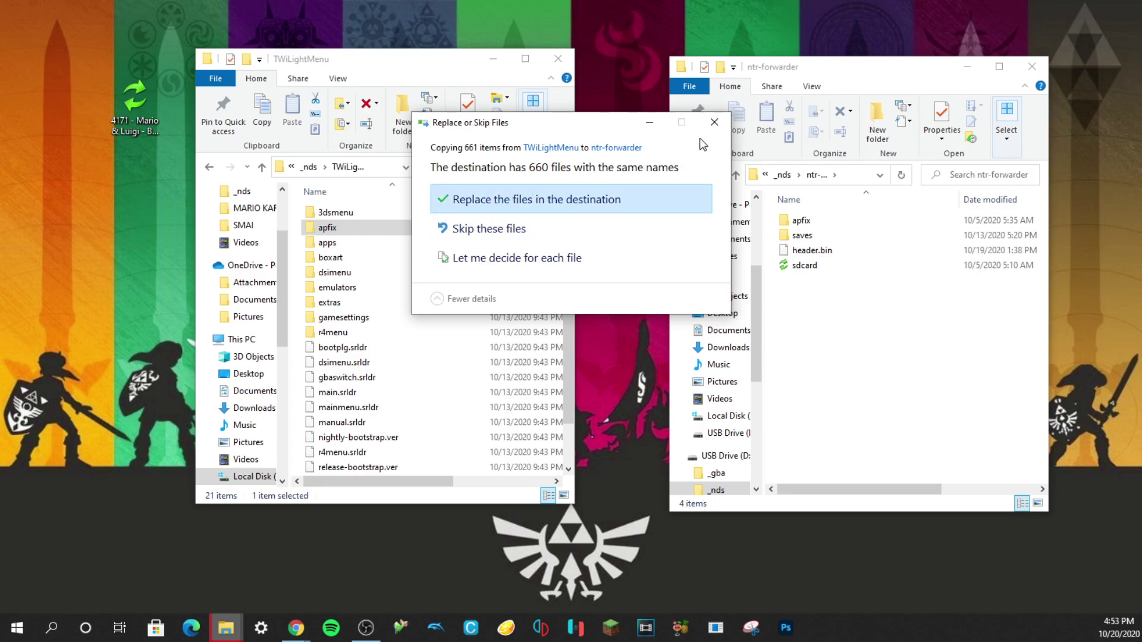
{"action": "left_click", "coordinate": [619, 234]}
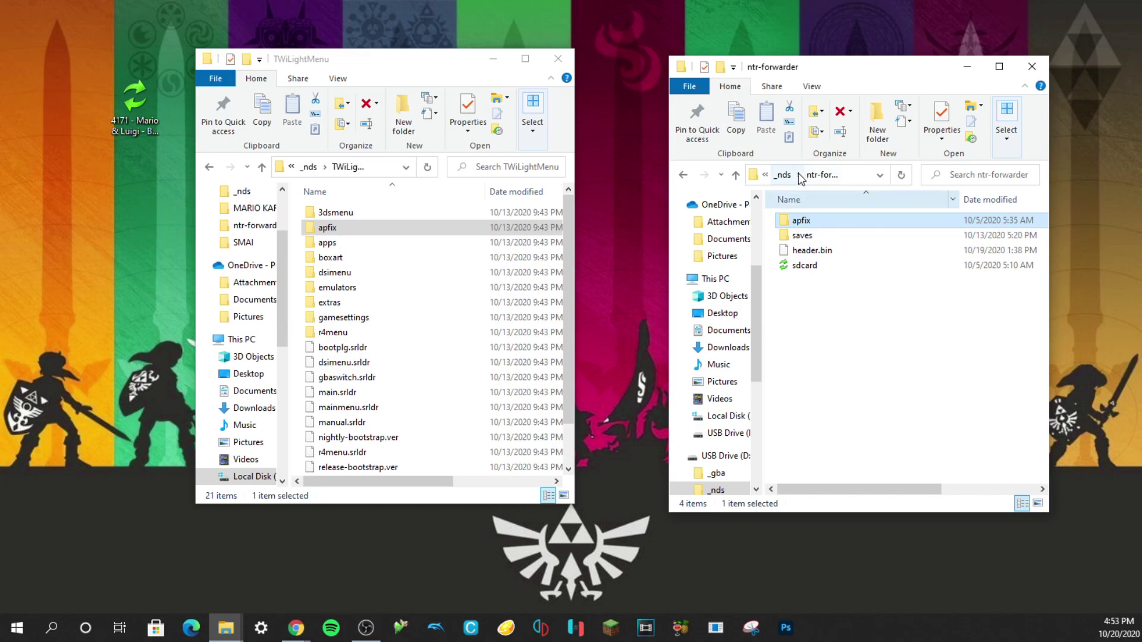
- Download Forwarder3DS-v2.9.6.zip through the forum thread's Forwarder3-DS link on Dropbox and close the Dropbox page
{"action": "key", "text": "alt+Tab"}
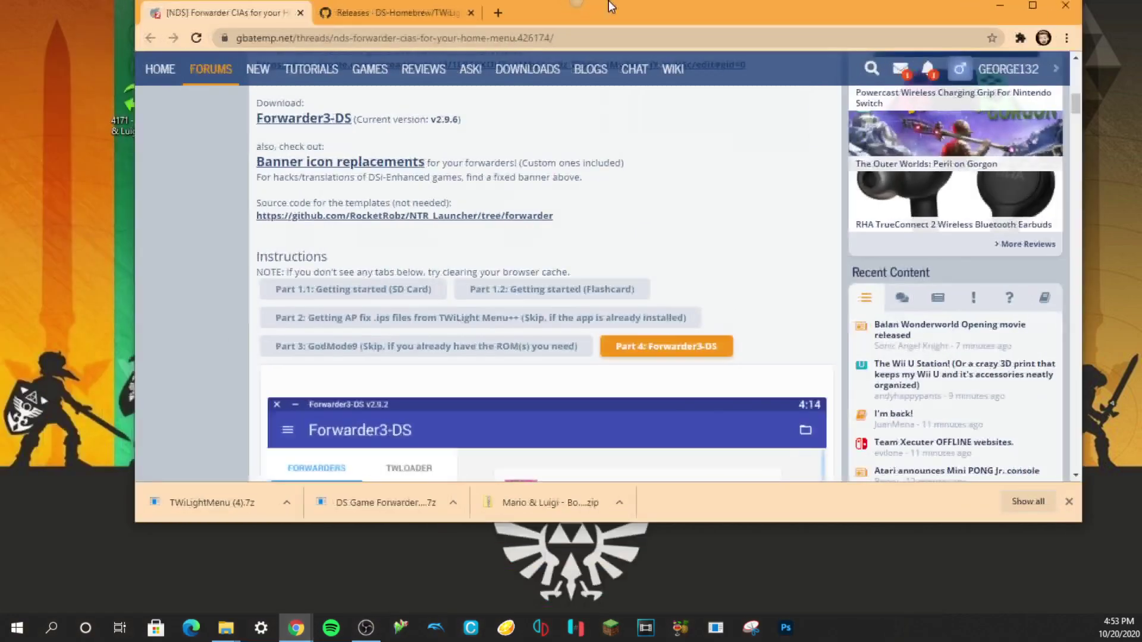
{"action": "scroll", "coordinate": [459, 255], "scroll_direction": "up", "scroll_amount": 6}
{"action": "scroll", "coordinate": [347, 383], "scroll_direction": "down", "scroll_amount": 3}
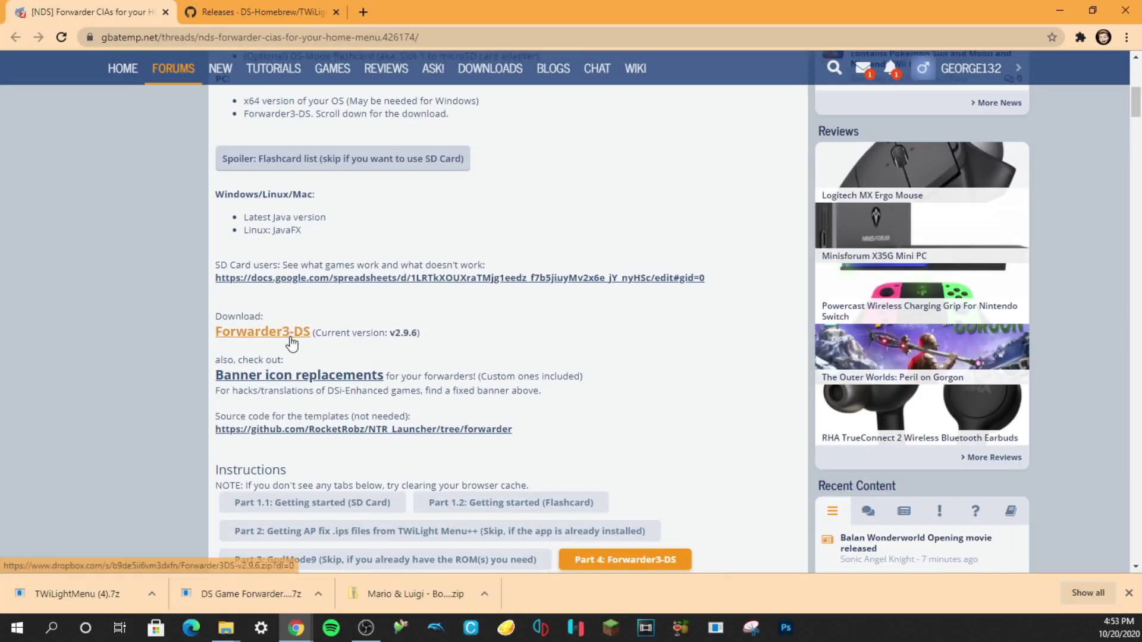
{"action": "left_click", "coordinate": [294, 335]}
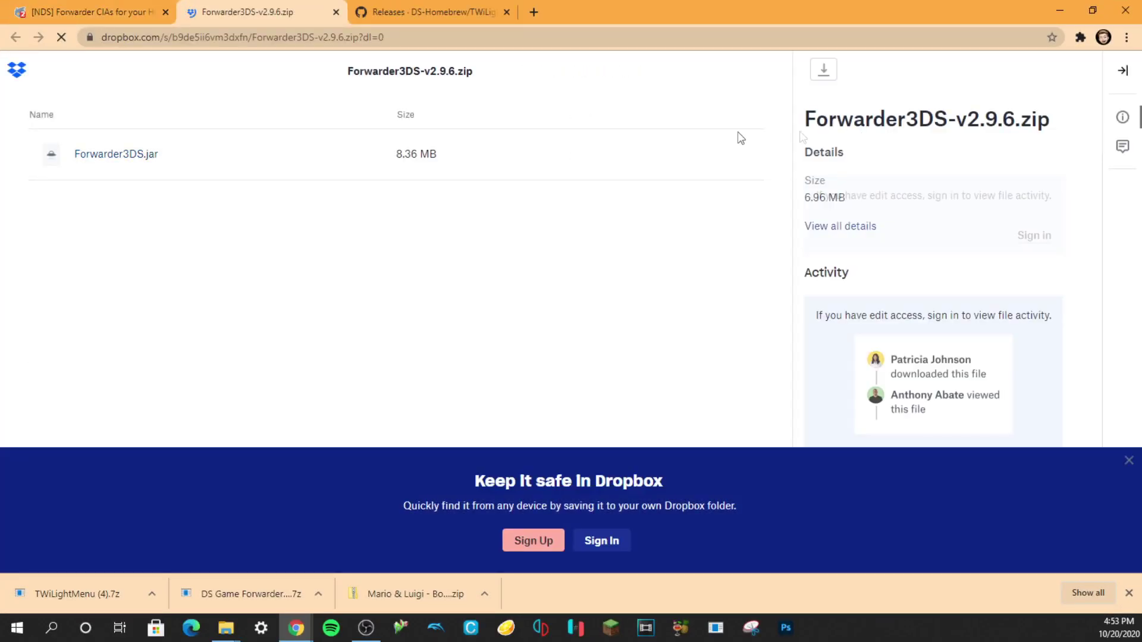
{"action": "left_click", "coordinate": [952, 69]}
{"action": "left_click", "coordinate": [938, 103]}
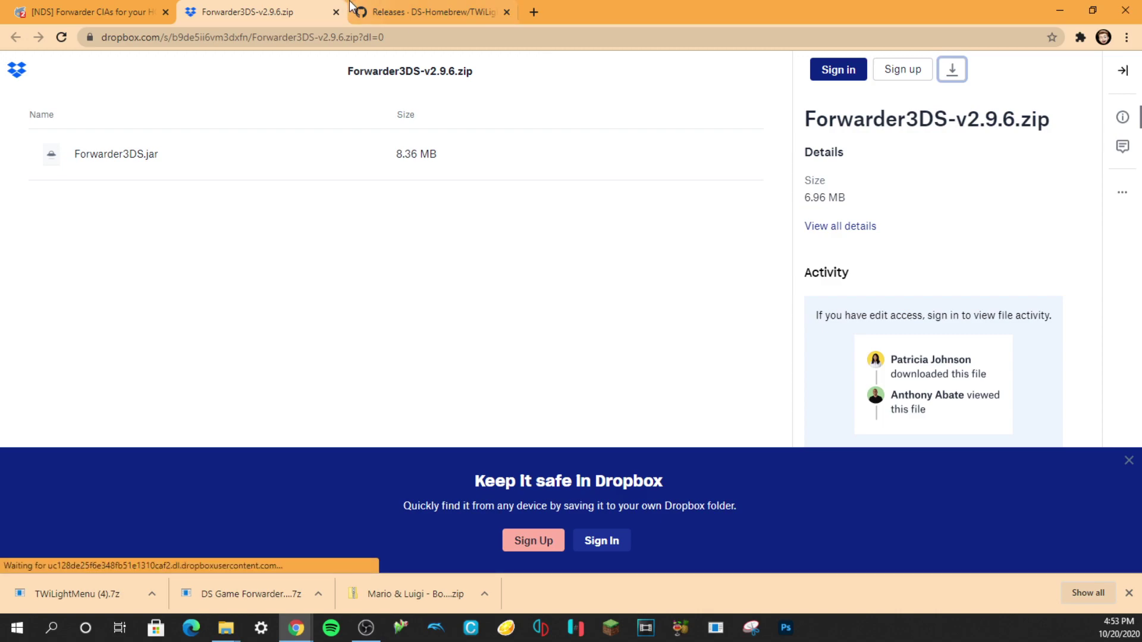
{"action": "left_click", "coordinate": [336, 12]}
{"action": "double_click", "coordinate": [572, 12]}
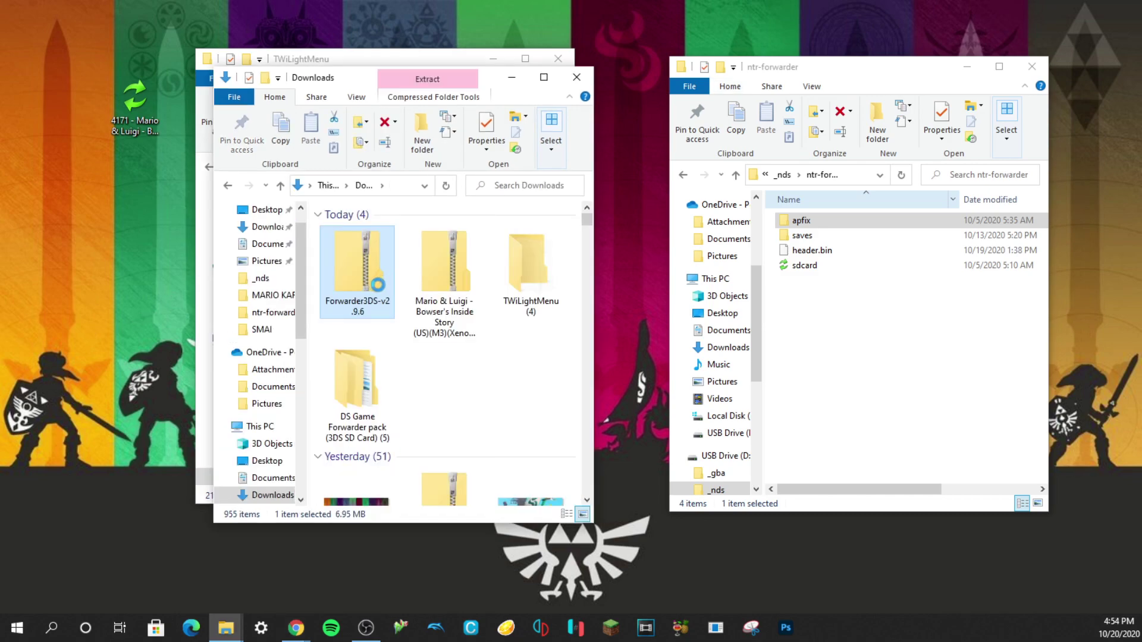
- Extract Forwarder3DS-v2.9.6 with 7-Zip into its own folder in Downloads and launch Forwarder3DS from it
{"action": "right_click", "coordinate": [367, 288]}
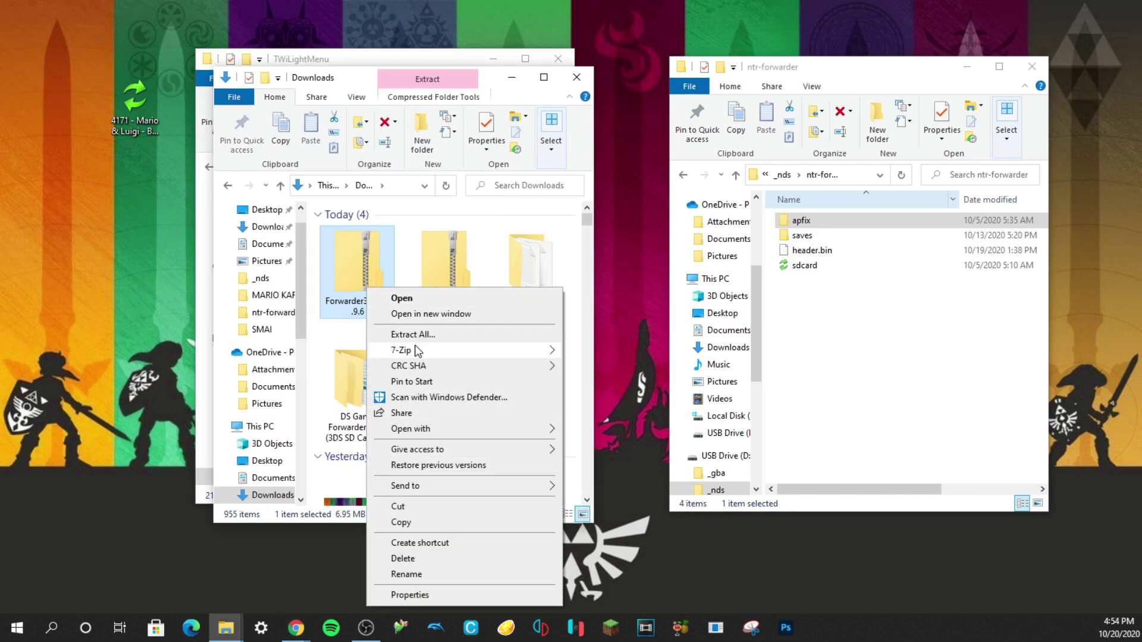
{"action": "mouse_move", "coordinate": [424, 360]}
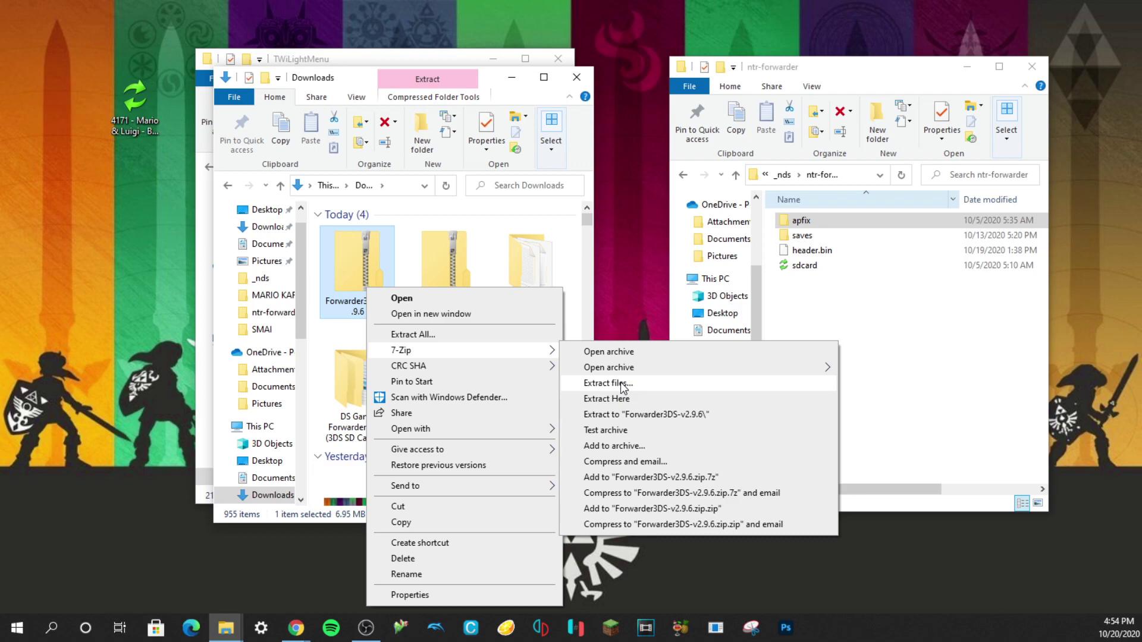
{"action": "left_click", "coordinate": [585, 382]}
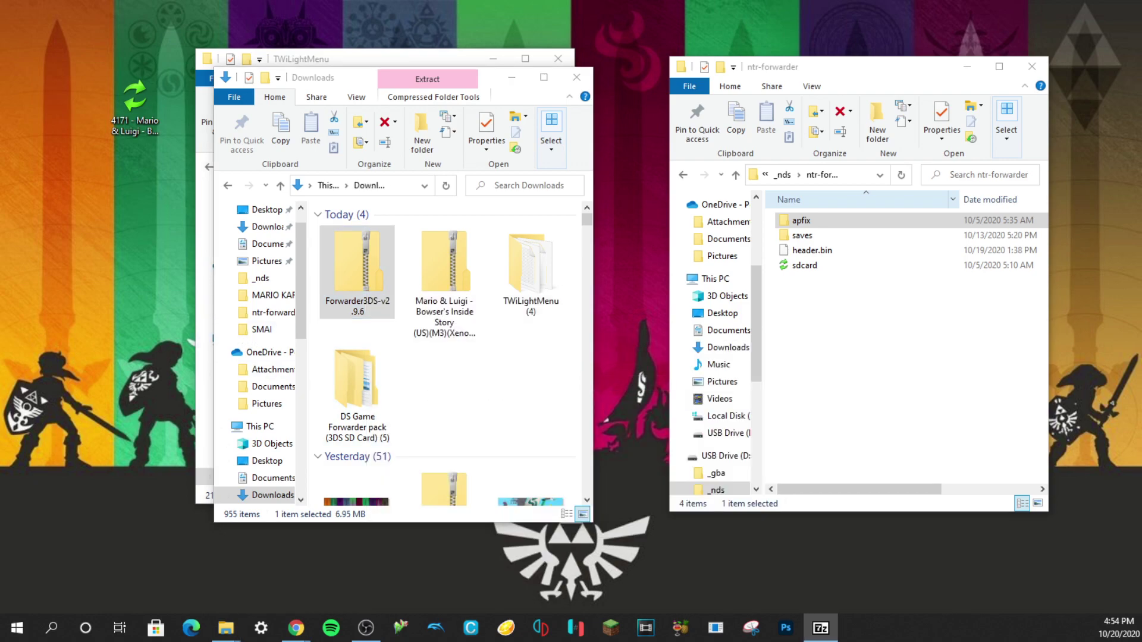
{"action": "double_click", "coordinate": [444, 383]}
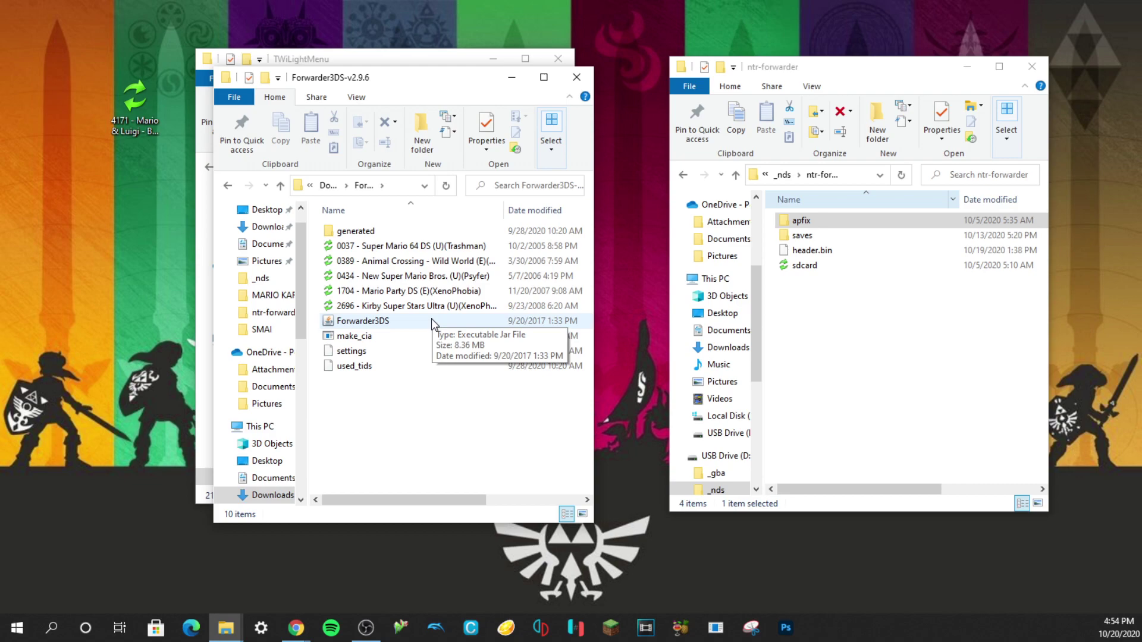
{"action": "double_click", "coordinate": [467, 320]}
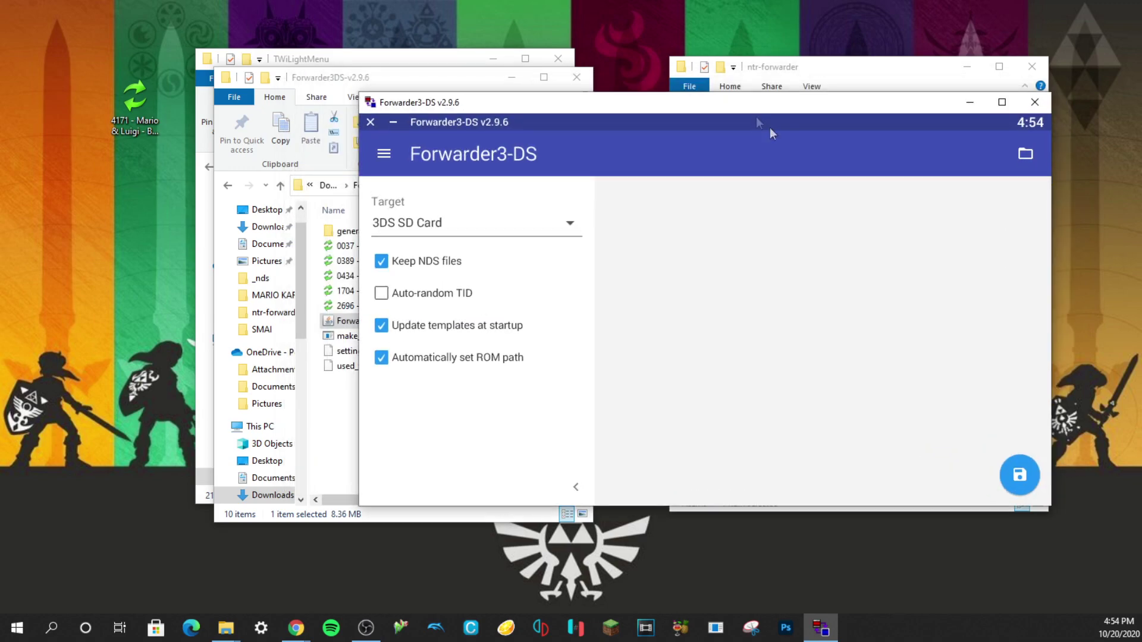
- Generate a forwarder in Forwarder3-DS with target 3DS SD Card from the Mario & Luigi - Bowser's Inside Story ROM on the Desktop
{"action": "left_click", "coordinate": [414, 226]}
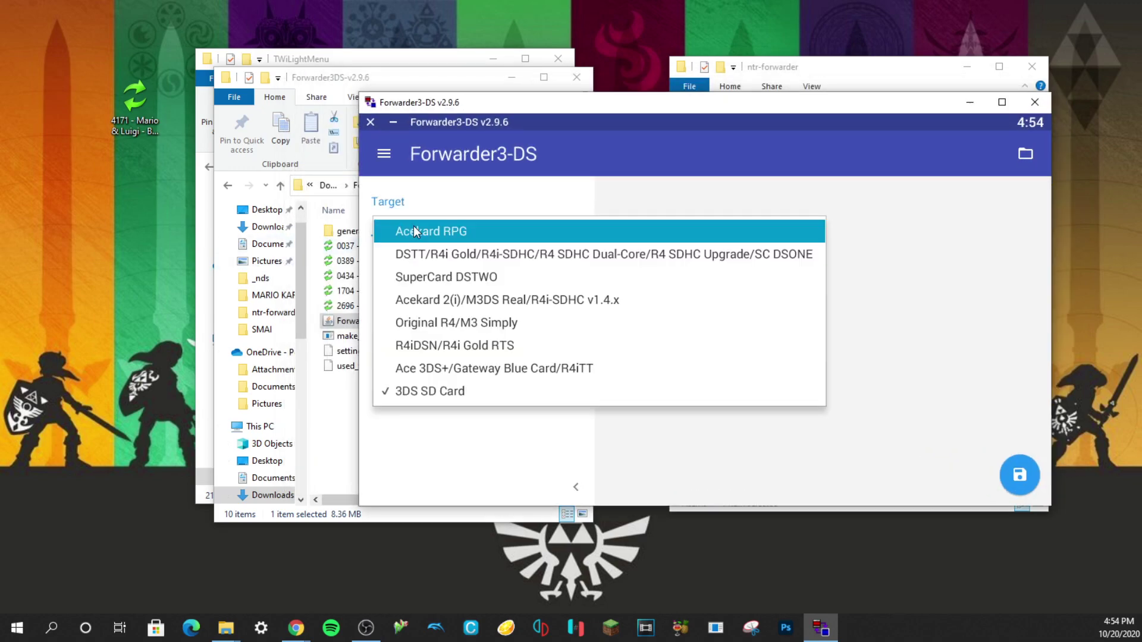
{"action": "left_click", "coordinate": [422, 390]}
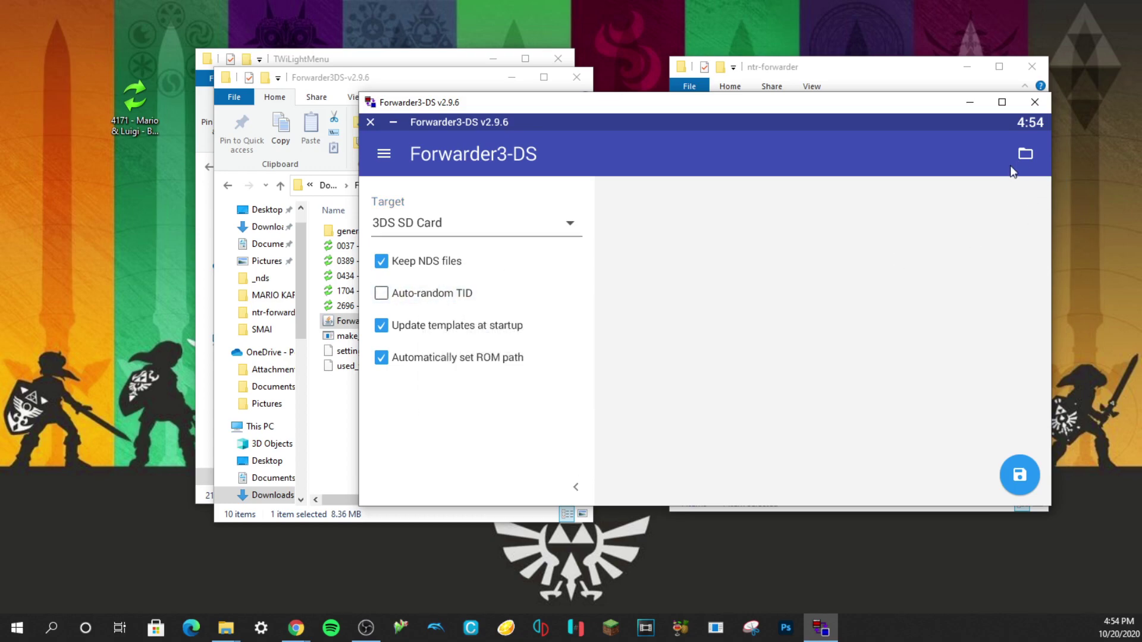
{"action": "left_click", "coordinate": [1027, 158]}
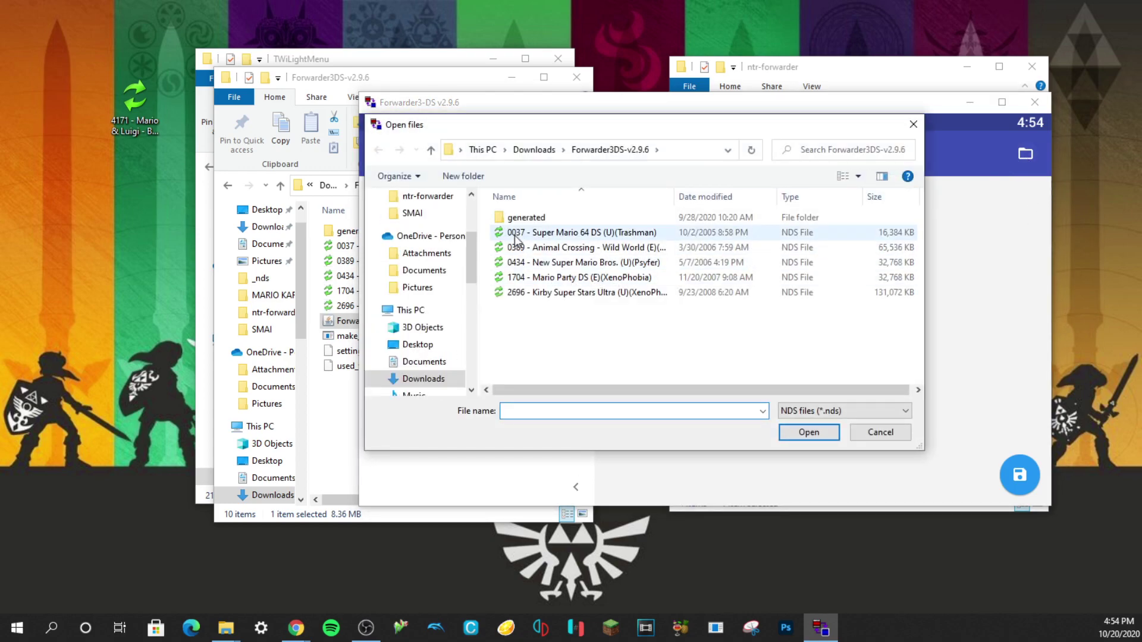
{"action": "left_click", "coordinate": [419, 345]}
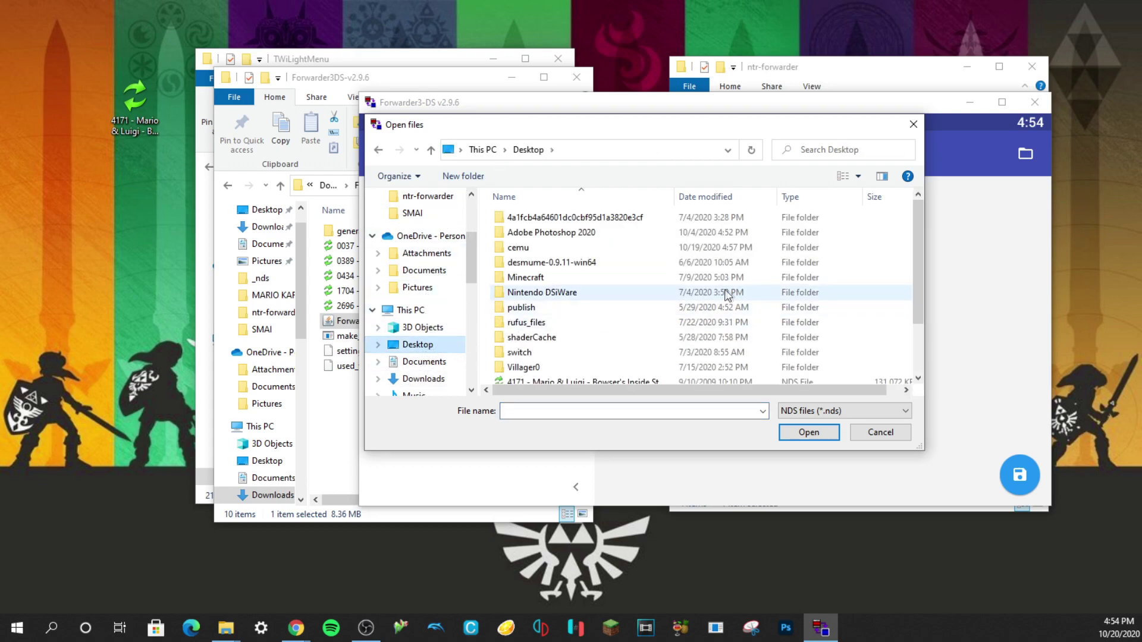
{"action": "scroll", "coordinate": [679, 304], "scroll_direction": "down", "scroll_amount": 2}
{"action": "double_click", "coordinate": [677, 316]}
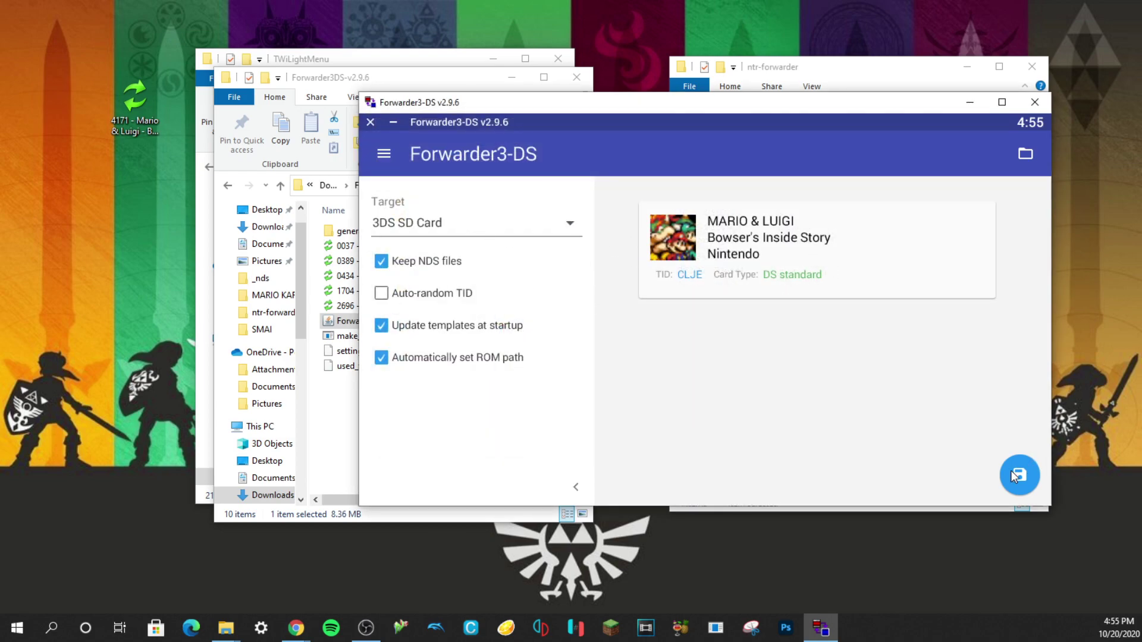
{"action": "left_click", "coordinate": [1022, 483]}
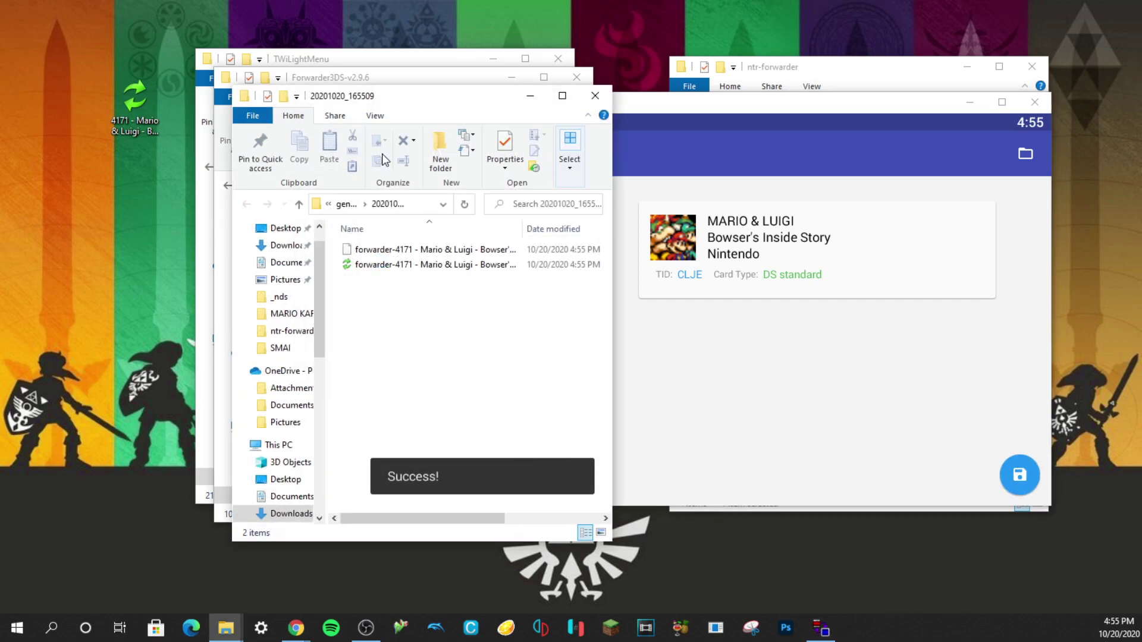
{"action": "left_click", "coordinate": [390, 82]}
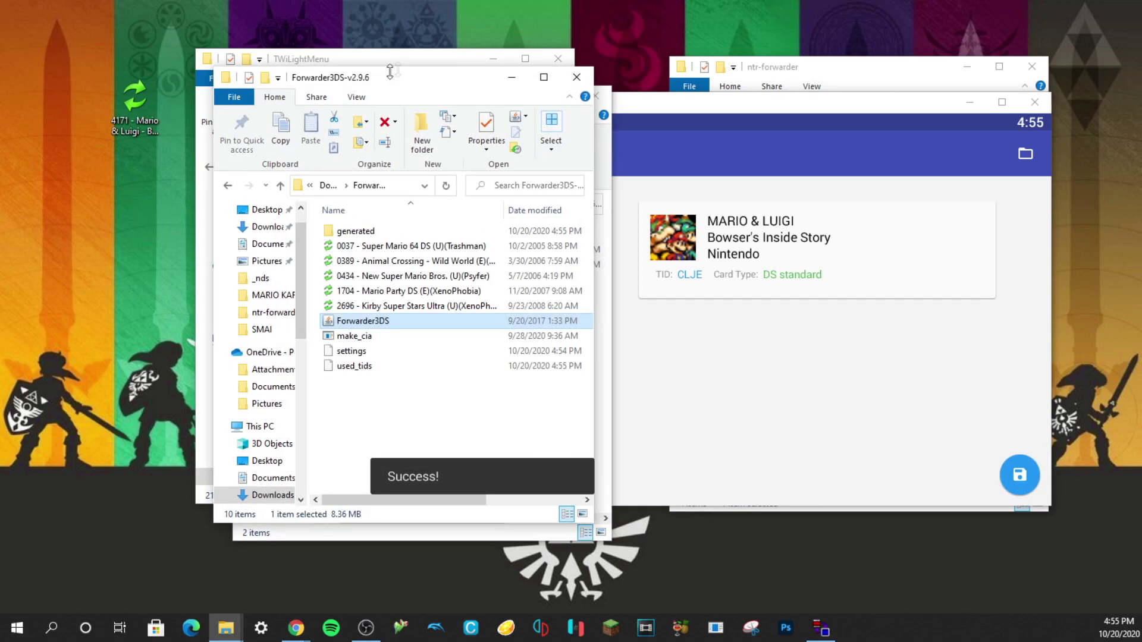
- Try to transfer the roms folder out of the extracted TWiLightMenu (4) folder, and undo the move
{"action": "left_click", "coordinate": [776, 77]}
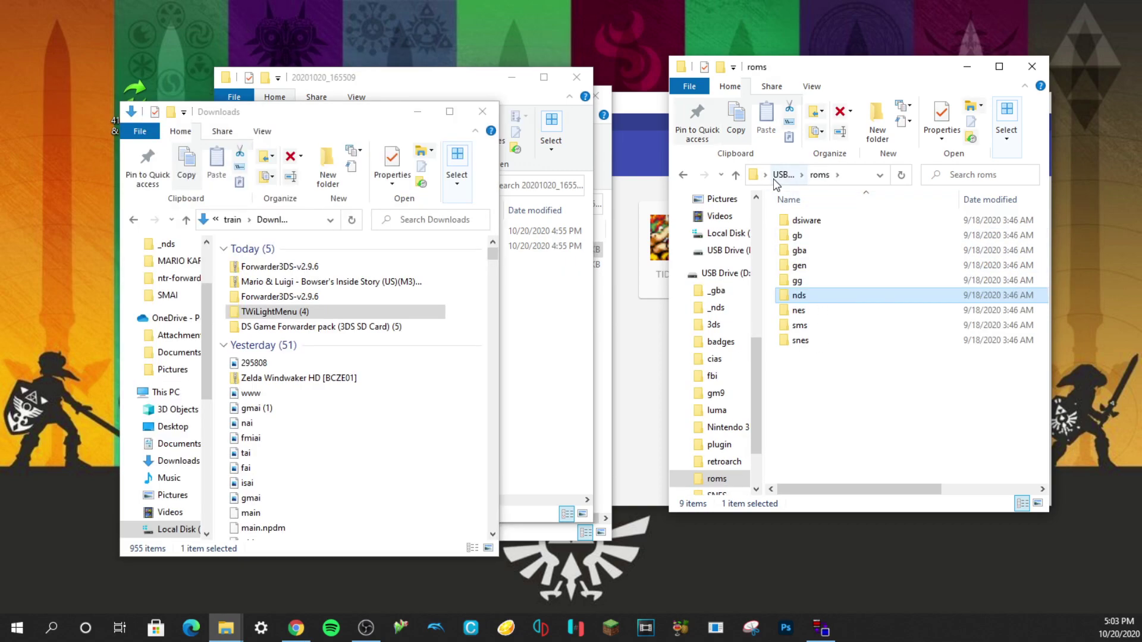
{"action": "left_click", "coordinate": [774, 177]}
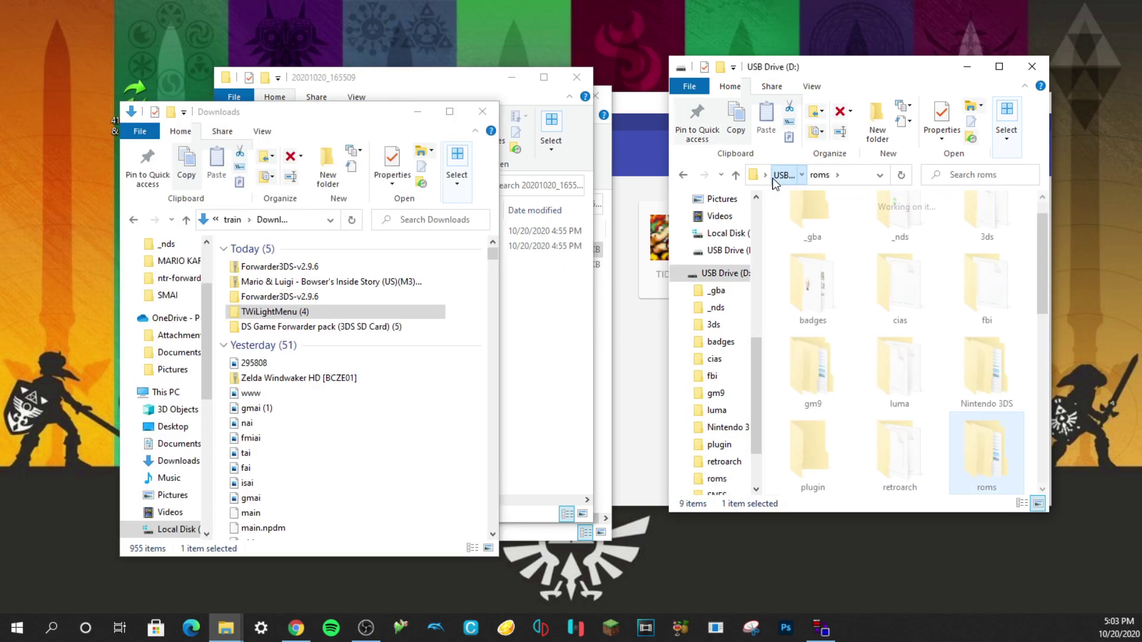
{"action": "left_click", "coordinate": [291, 314]}
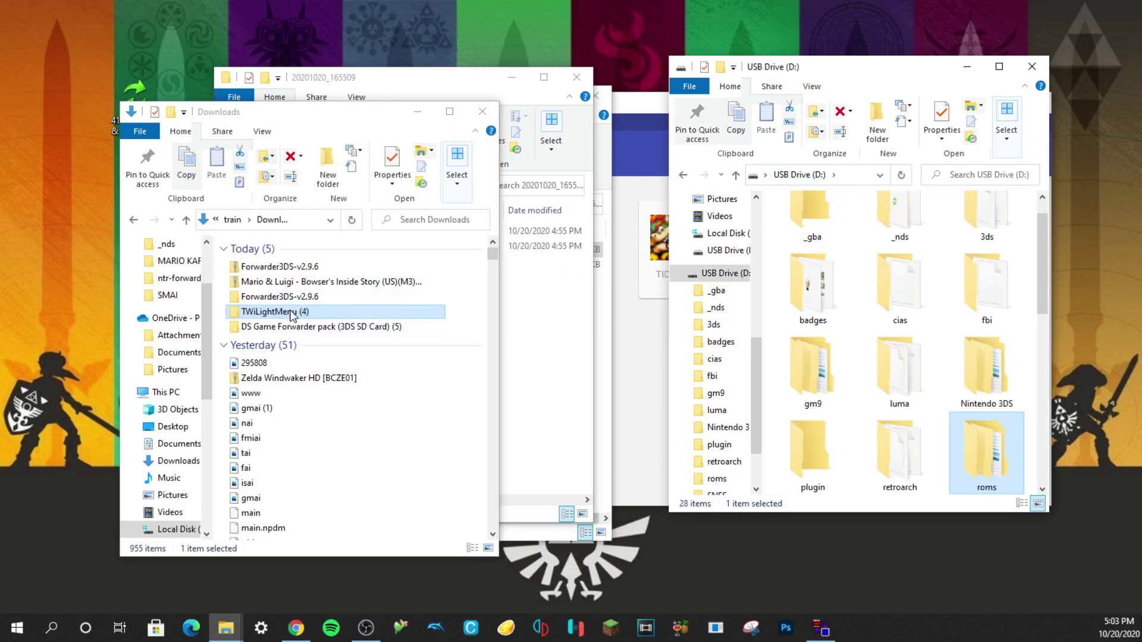
{"action": "double_click", "coordinate": [291, 313]}
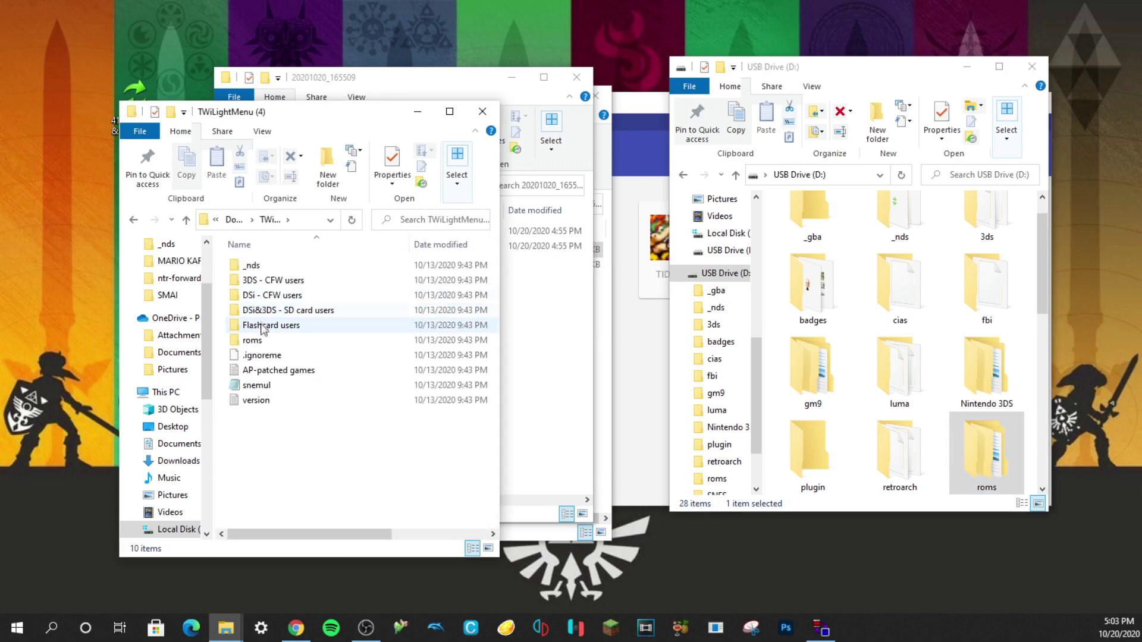
{"action": "left_click_drag", "start_coordinate": [251, 340], "coordinate": [417, 331]}
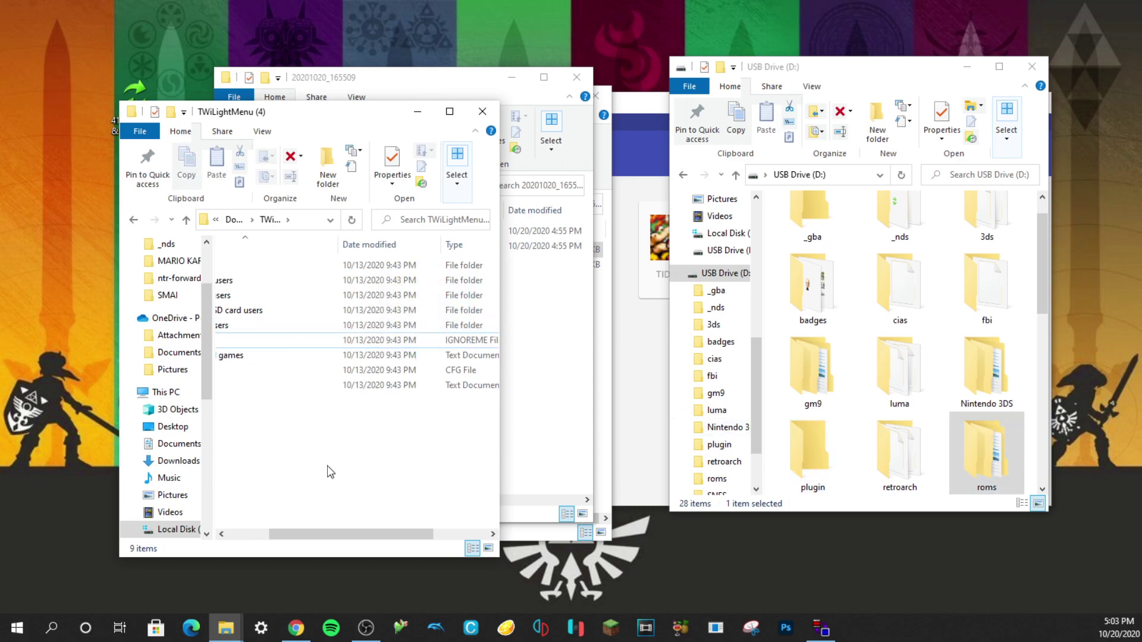
{"action": "key", "text": "ctrl+z"}
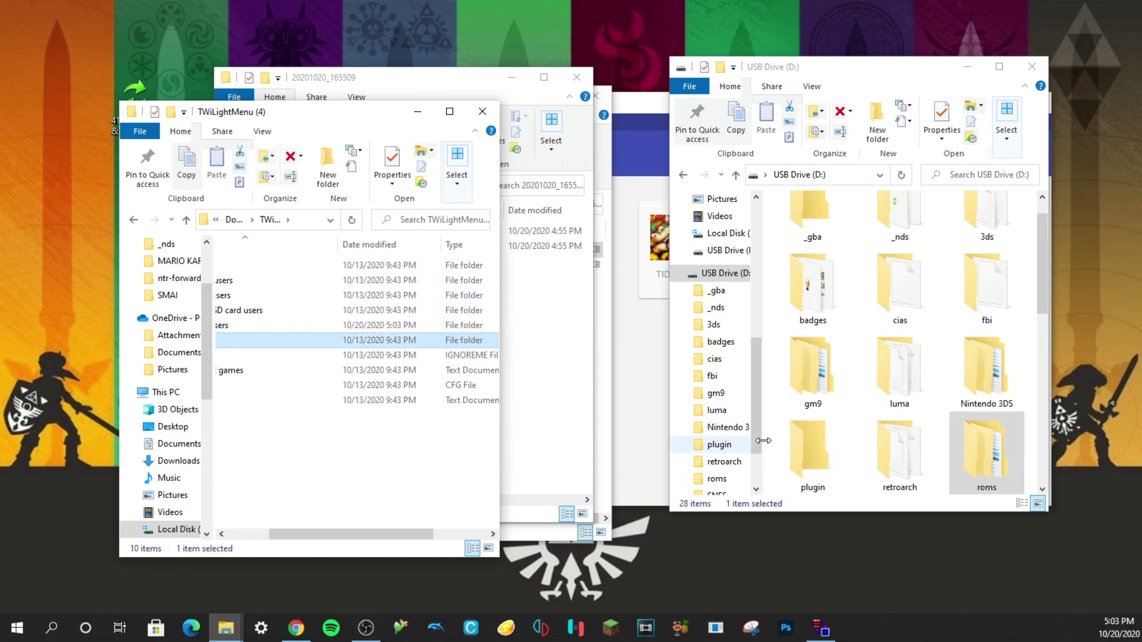
- Copy the Bowser's Inside Story forwarder NDS file into roms\nds on USB Drive (D:), replacing the existing file
{"action": "double_click", "coordinate": [986, 452]}
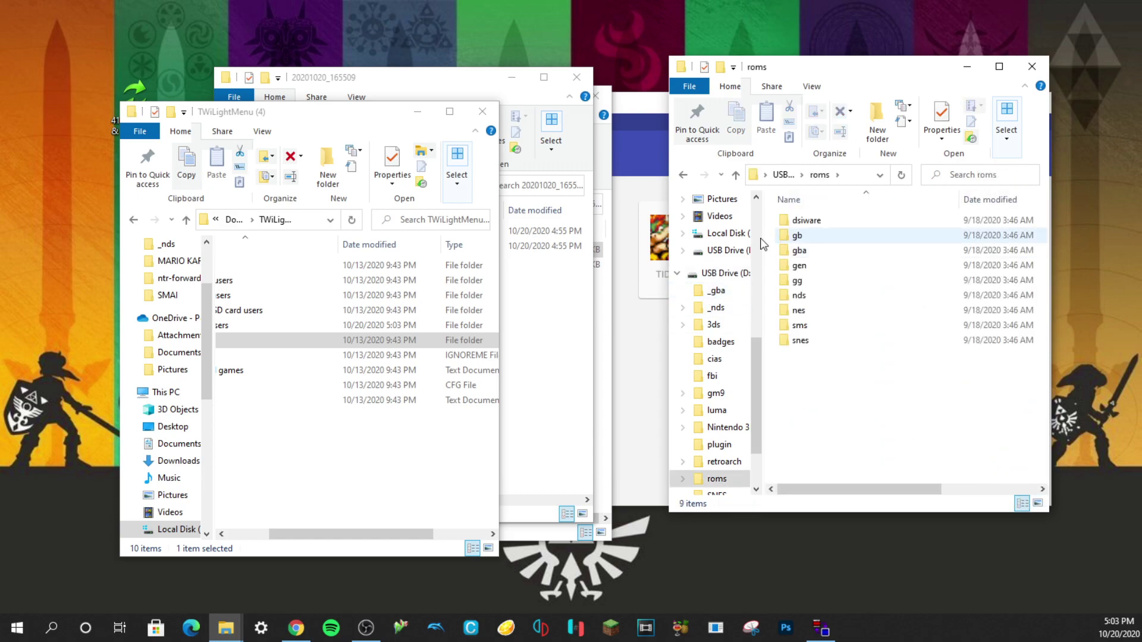
{"action": "left_click", "coordinate": [456, 77]}
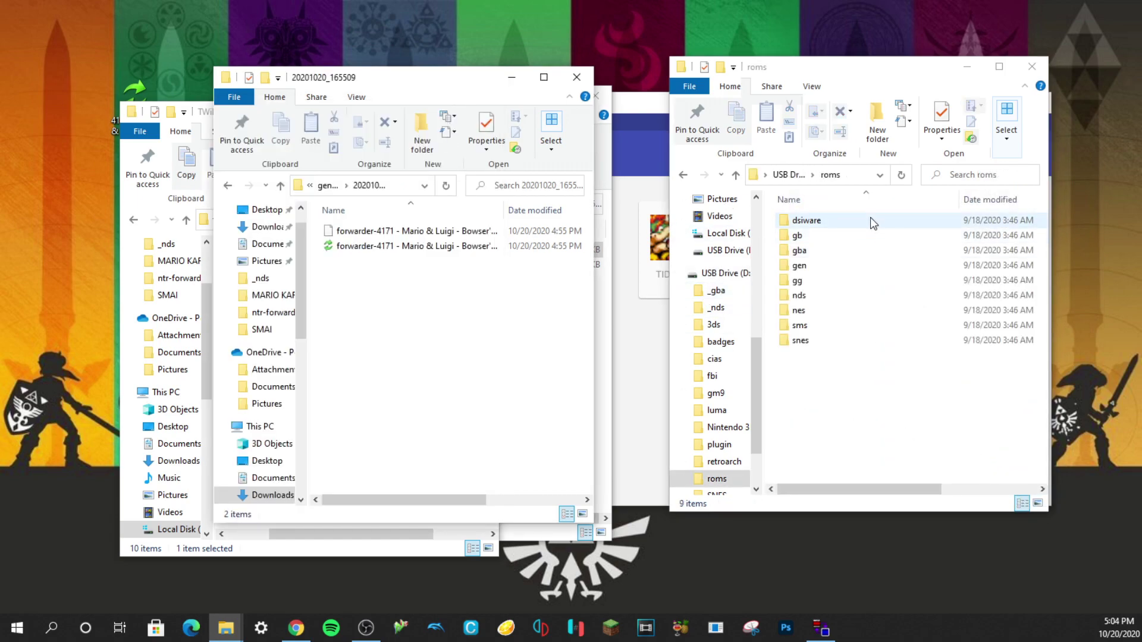
{"action": "double_click", "coordinate": [826, 294]}
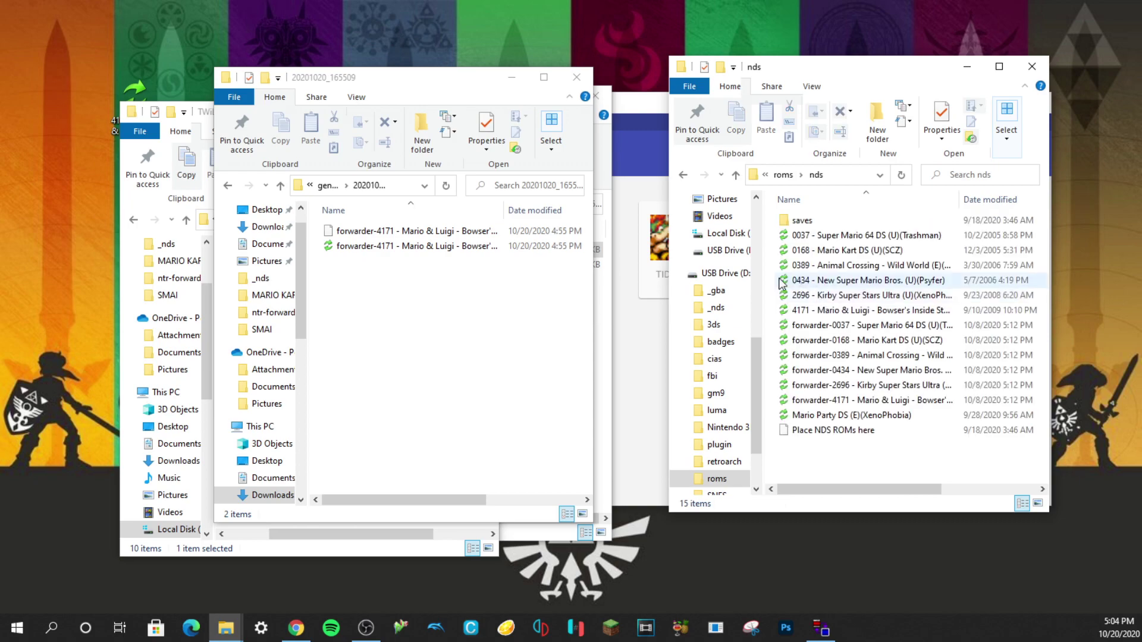
{"action": "left_click_drag", "start_coordinate": [366, 247], "coordinate": [846, 459]}
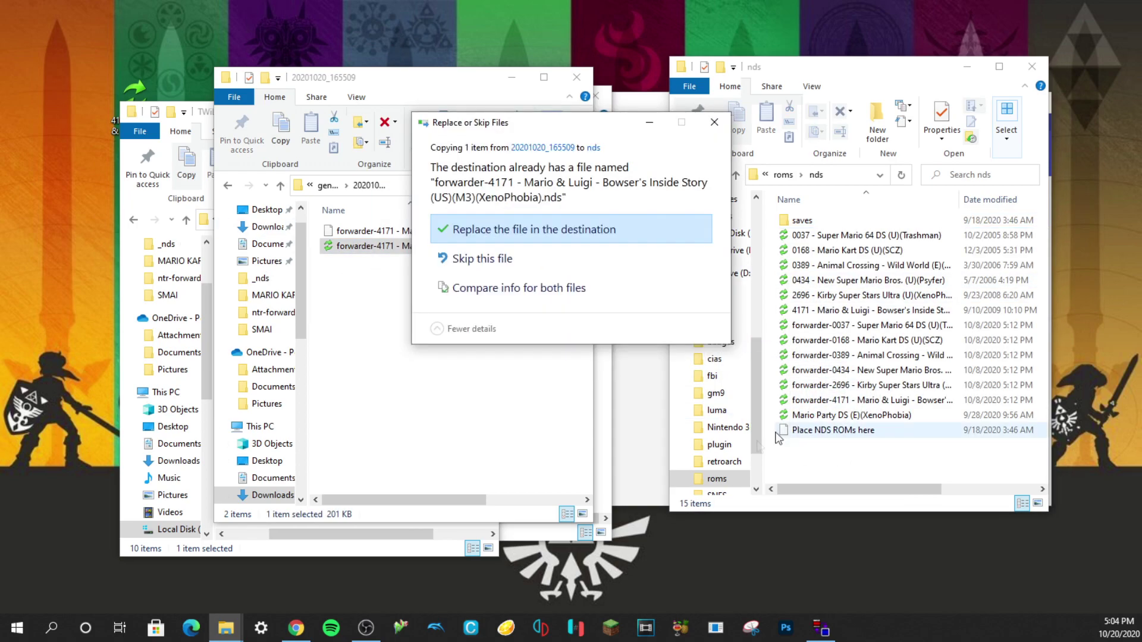
{"action": "left_click", "coordinate": [524, 252]}
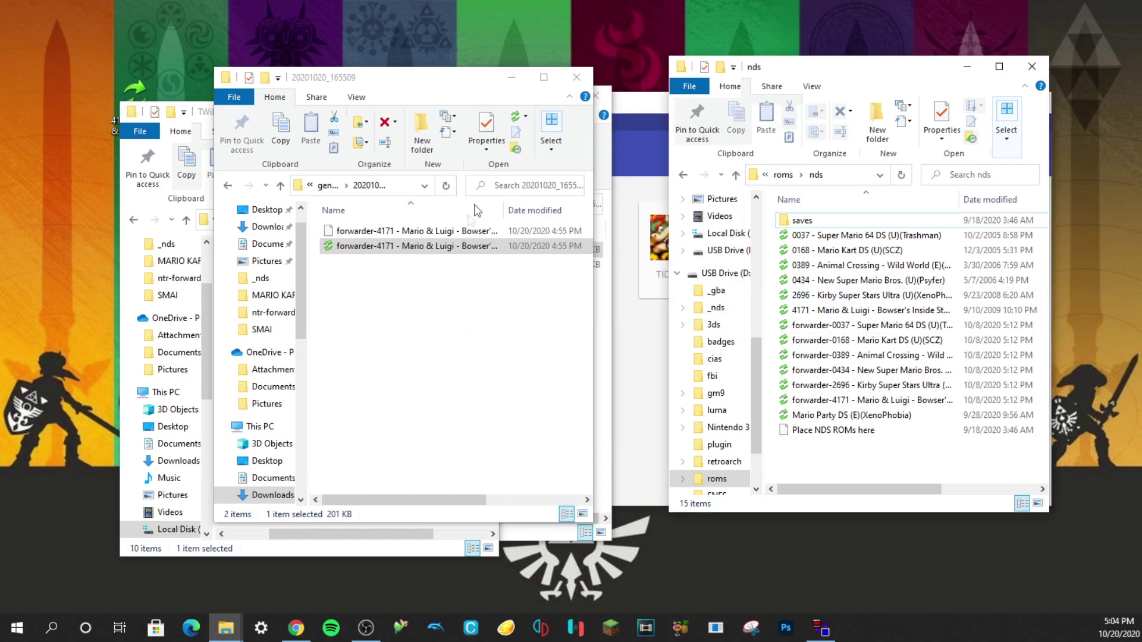
{"action": "left_click_drag", "start_coordinate": [429, 246], "coordinate": [815, 461]}
{"action": "left_click", "coordinate": [542, 229]}
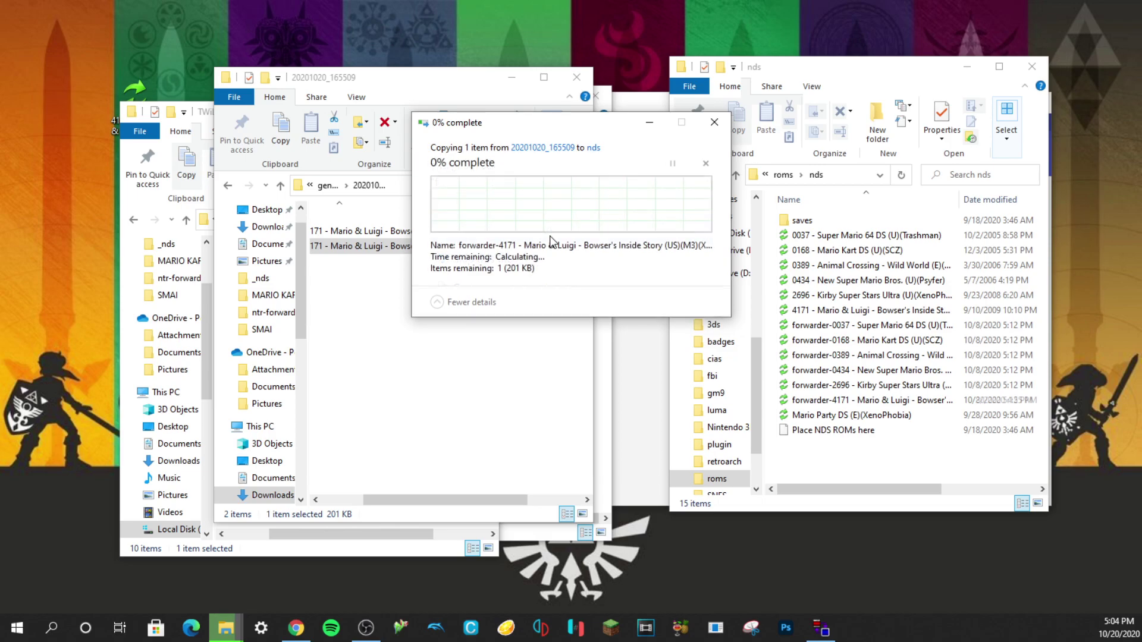
- Copy the Bowser's Inside Story forwarder CIA file into the cias folder on USB Drive (D:) and eject the drive
{"action": "left_click", "coordinate": [784, 175]}
{"action": "left_click", "coordinate": [723, 273]}
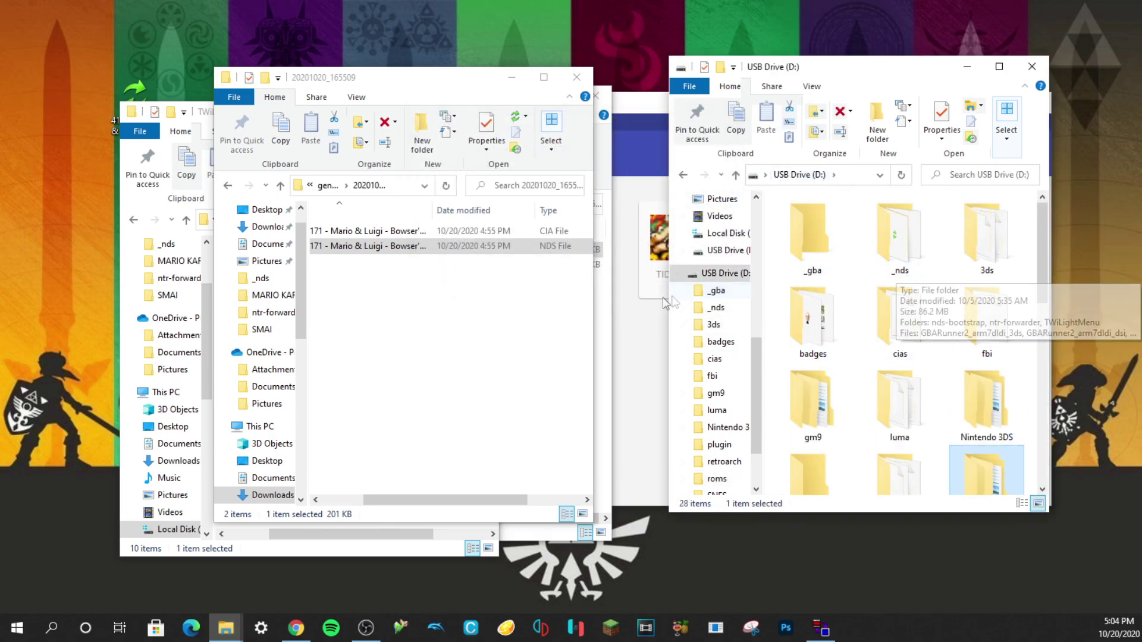
{"action": "left_click_drag", "start_coordinate": [357, 231], "coordinate": [898, 332]}
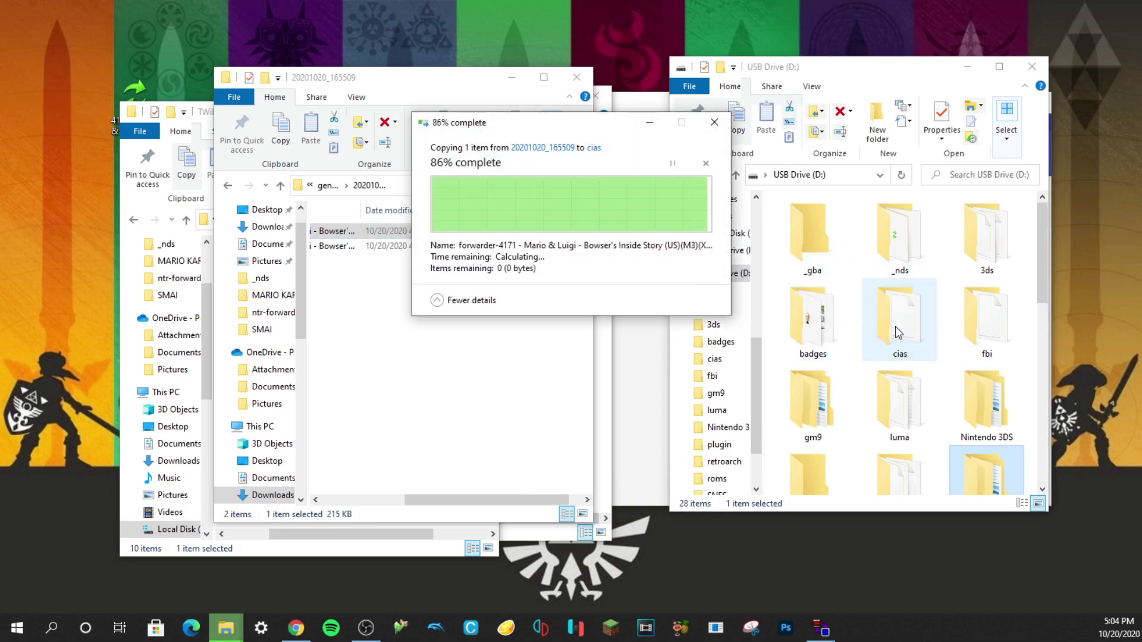
{"action": "right_click", "coordinate": [711, 275]}
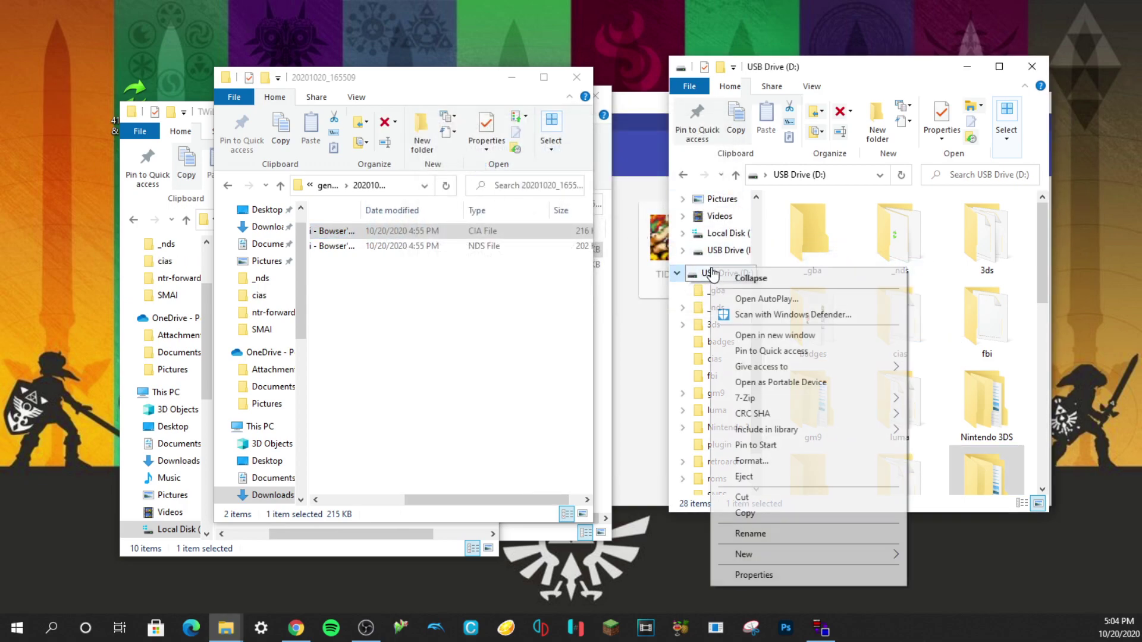
{"action": "left_click", "coordinate": [751, 473]}
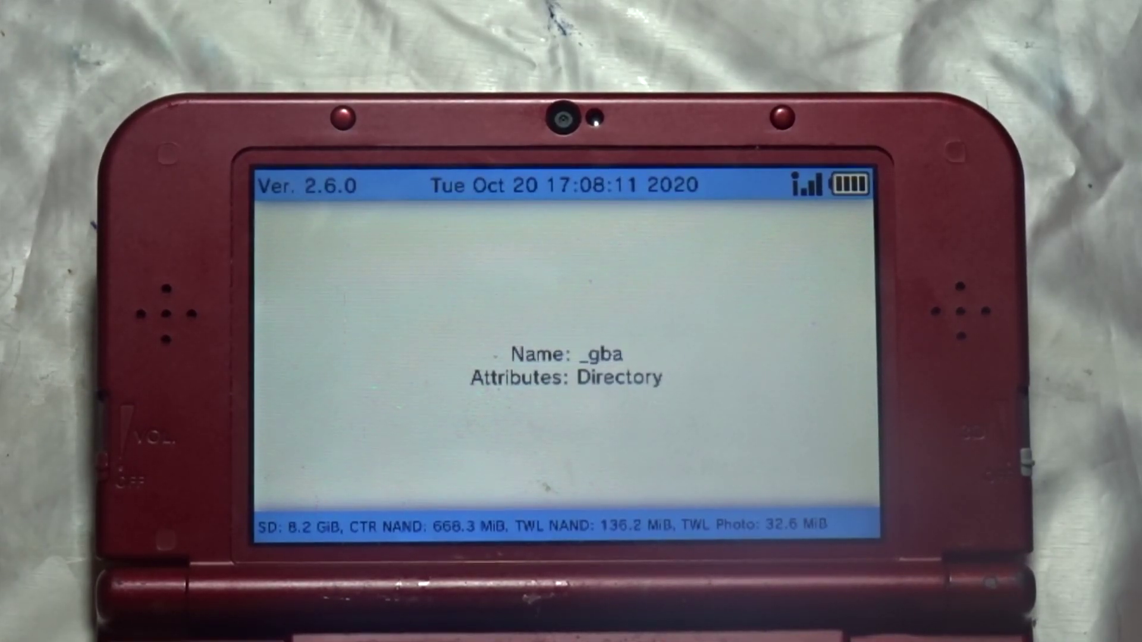
{"action": "key", "text": "Down"}
{"action": "key", "text": "Down"}
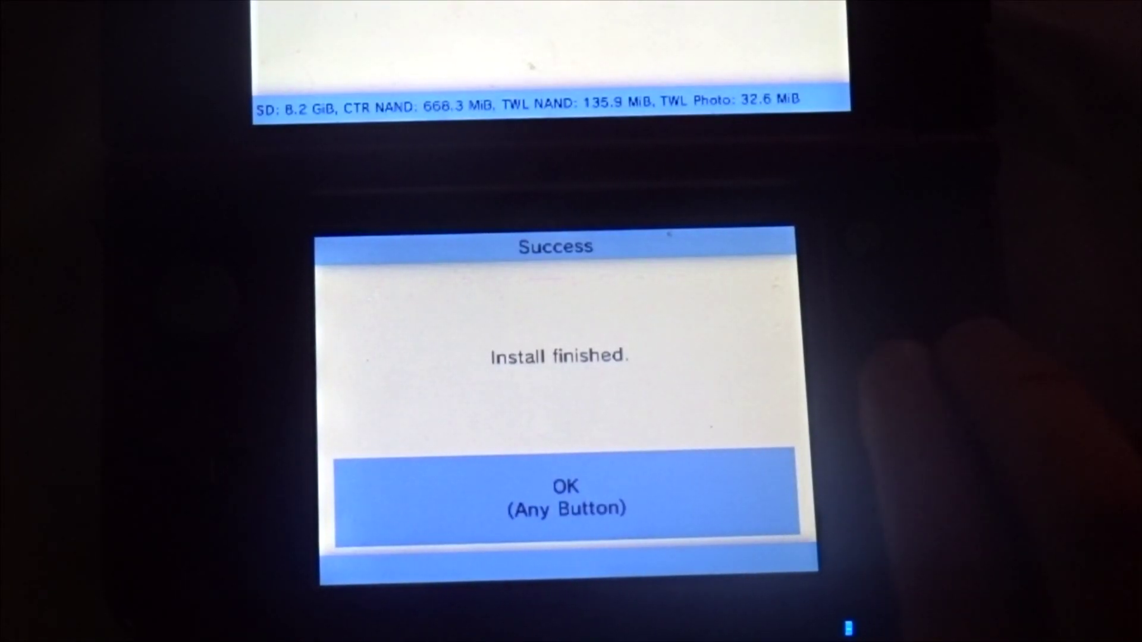
{"action": "key", "text": "a"}
{"action": "key", "text": "b"}
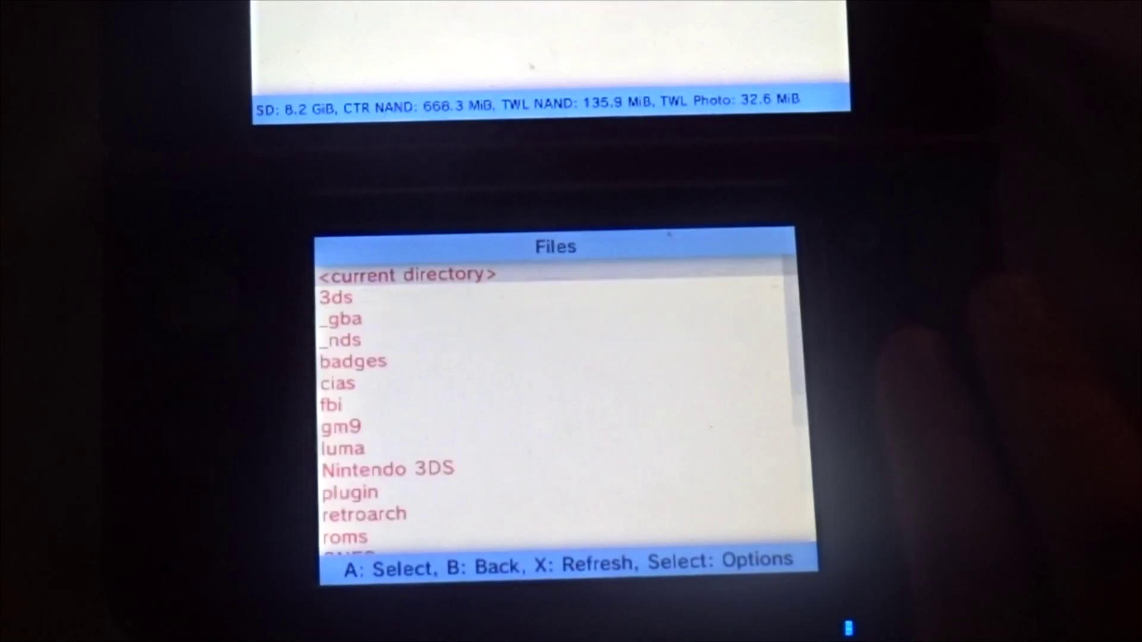
{"action": "key", "text": "b"}
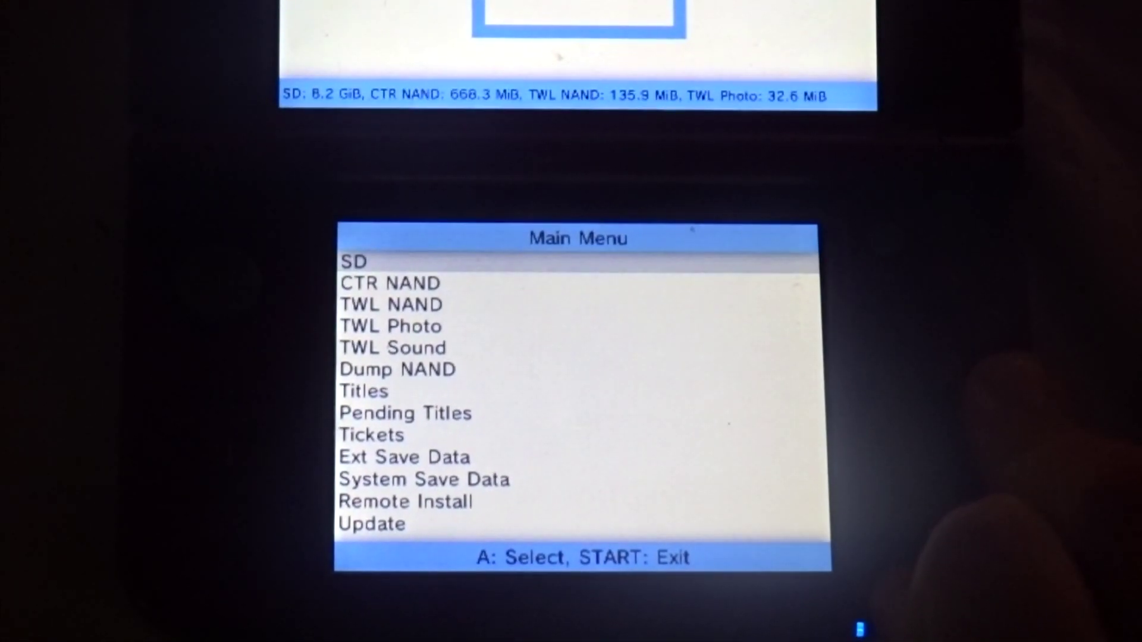
{"action": "key", "text": "Up"}
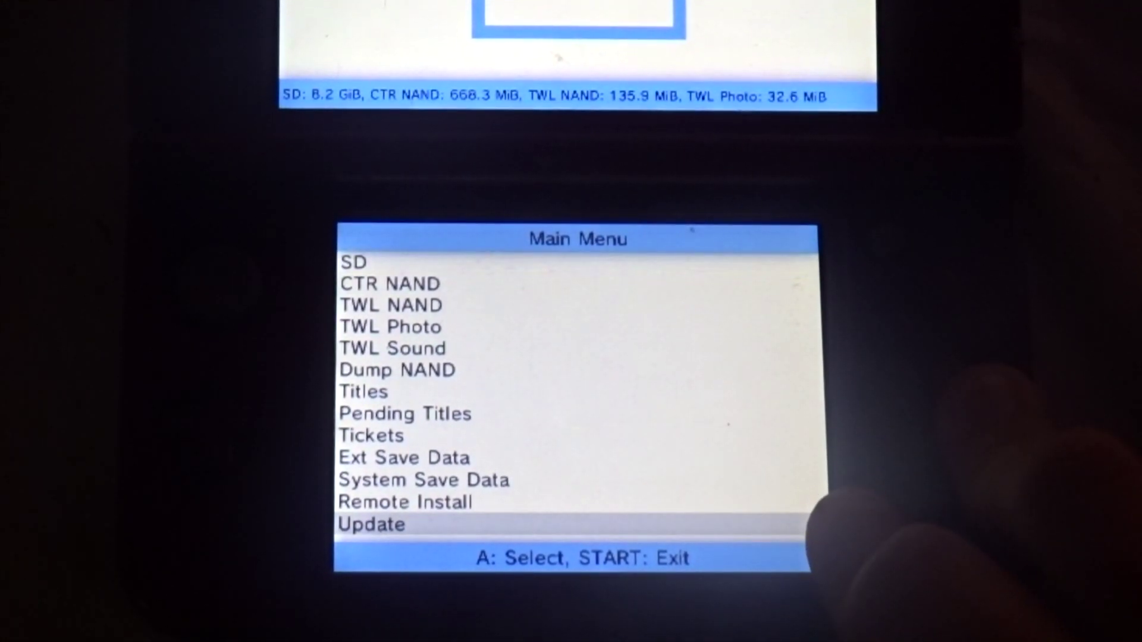
{"action": "key", "text": "Return"}
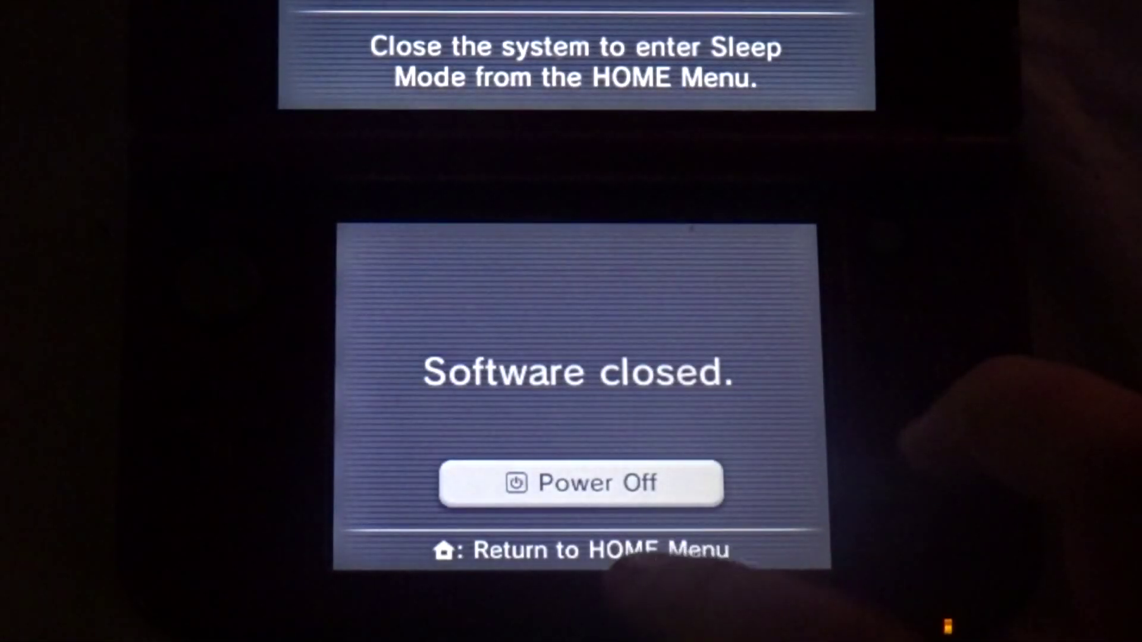
{"action": "key", "text": "Home"}
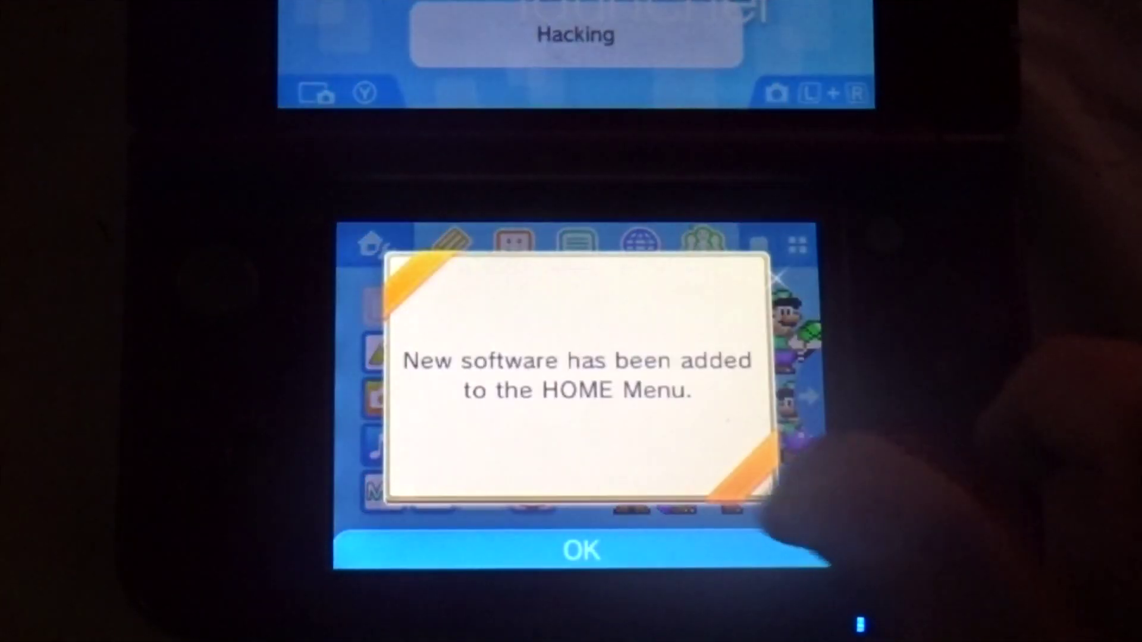
{"action": "left_click", "coordinate": [767, 550]}
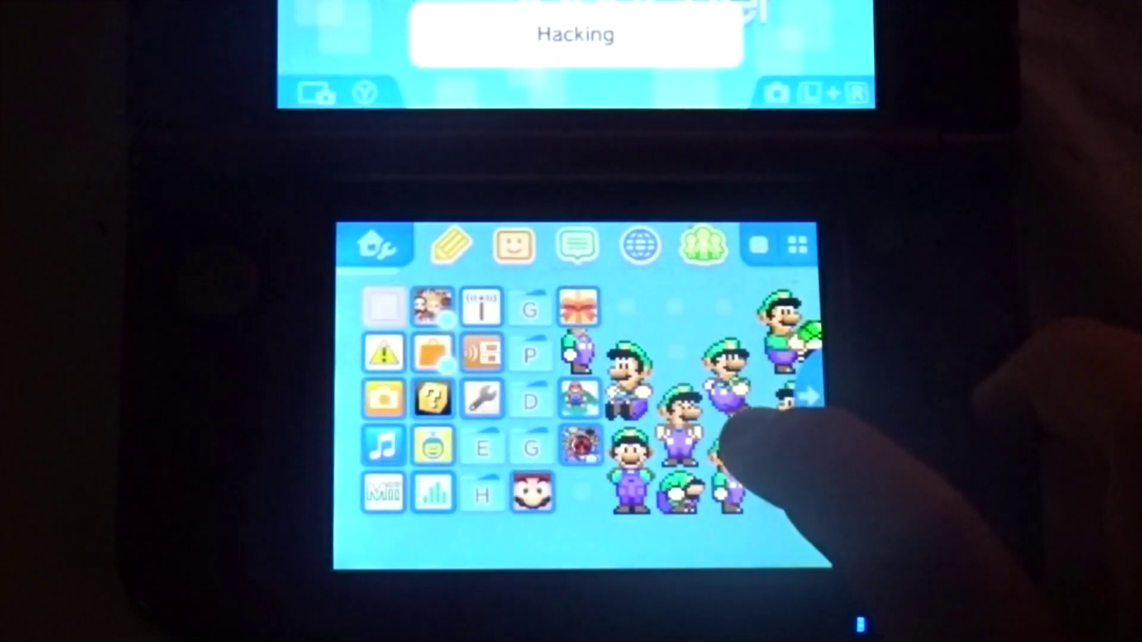
{"action": "key", "text": "a"}
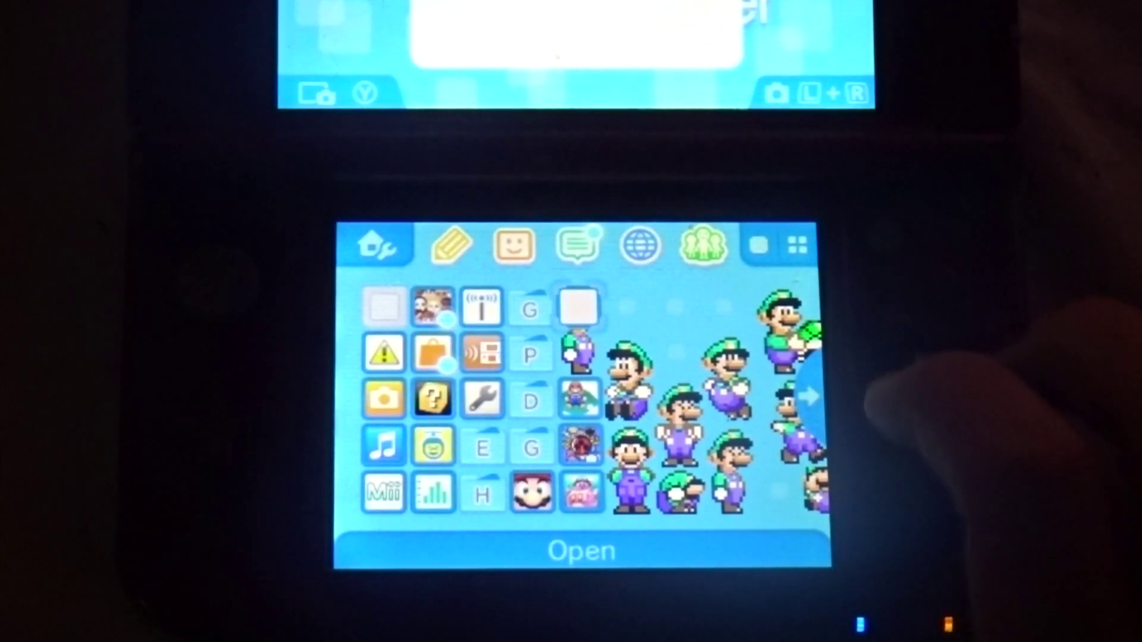
{"action": "key", "text": "a"}
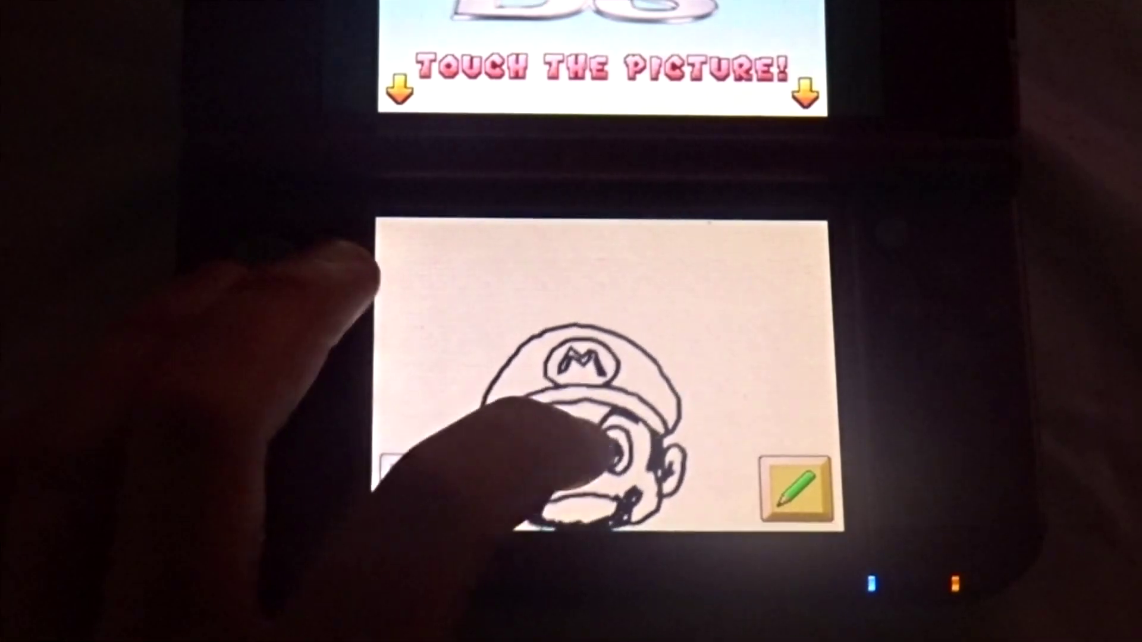
{"action": "left_click_drag", "start_coordinate": [571, 375], "coordinate": [416, 387]}
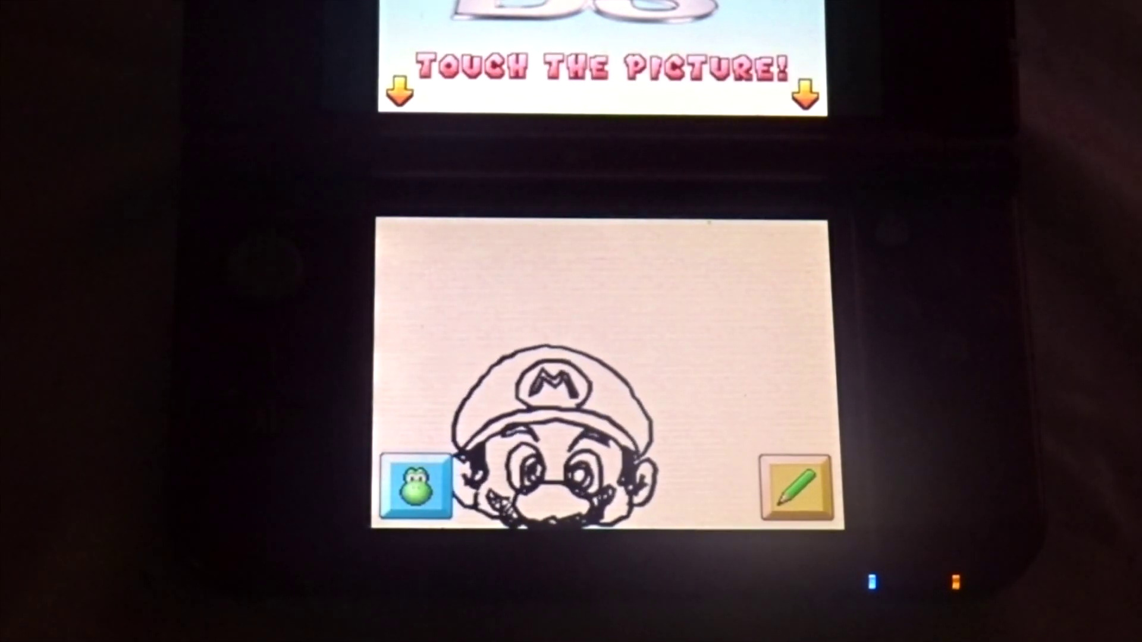